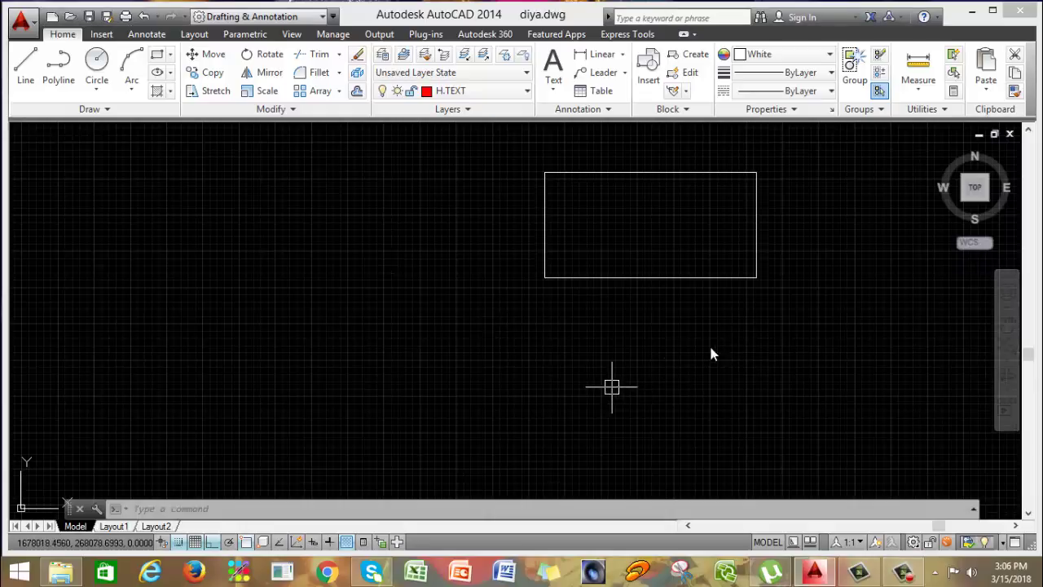
Pan diya.dwg so the rectangle moves to the left of the screen centre.
middle_click_drag(722, 226, 488, 294)
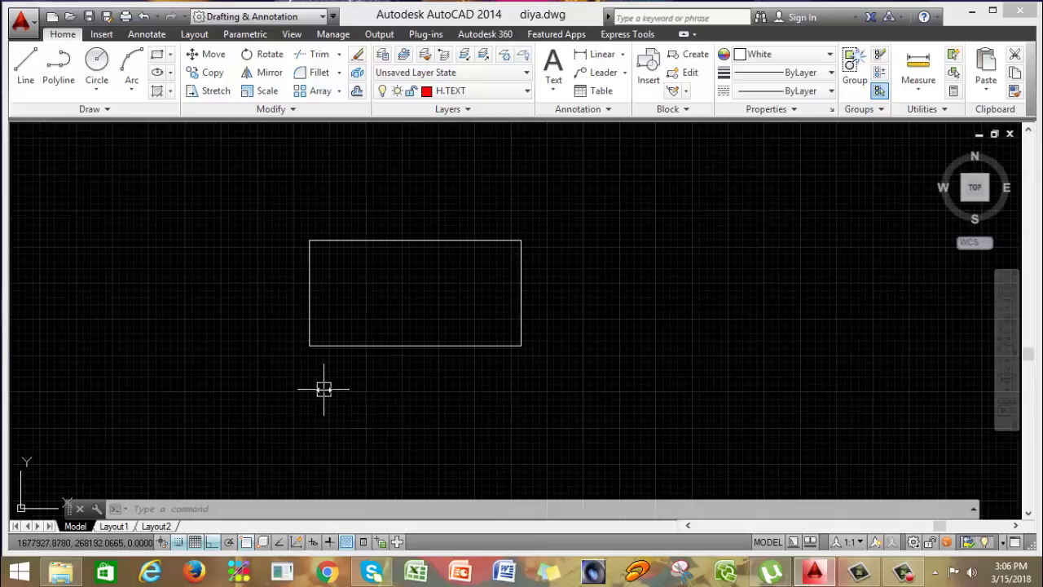
type("s")
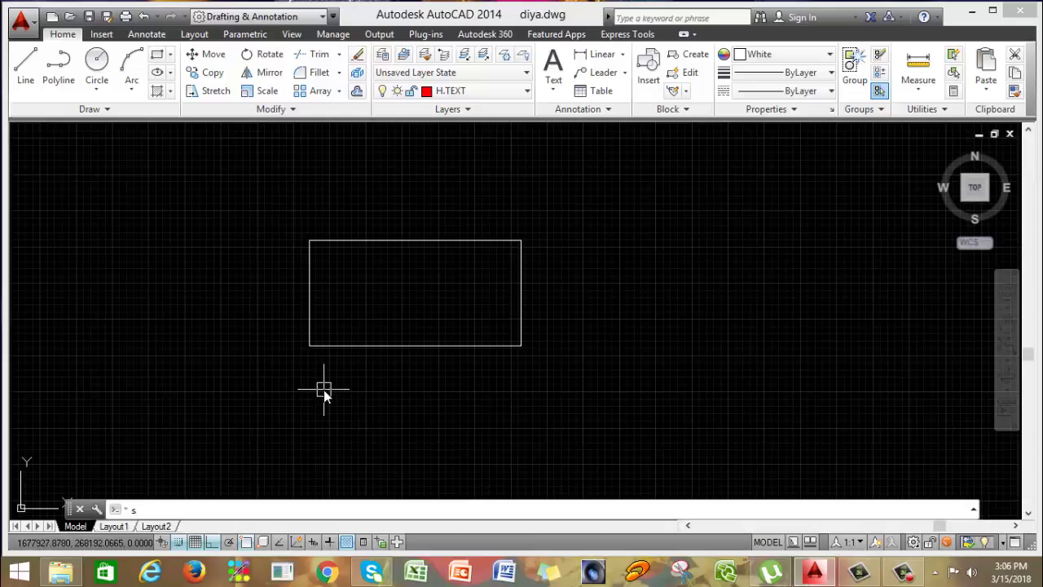
key("Return")
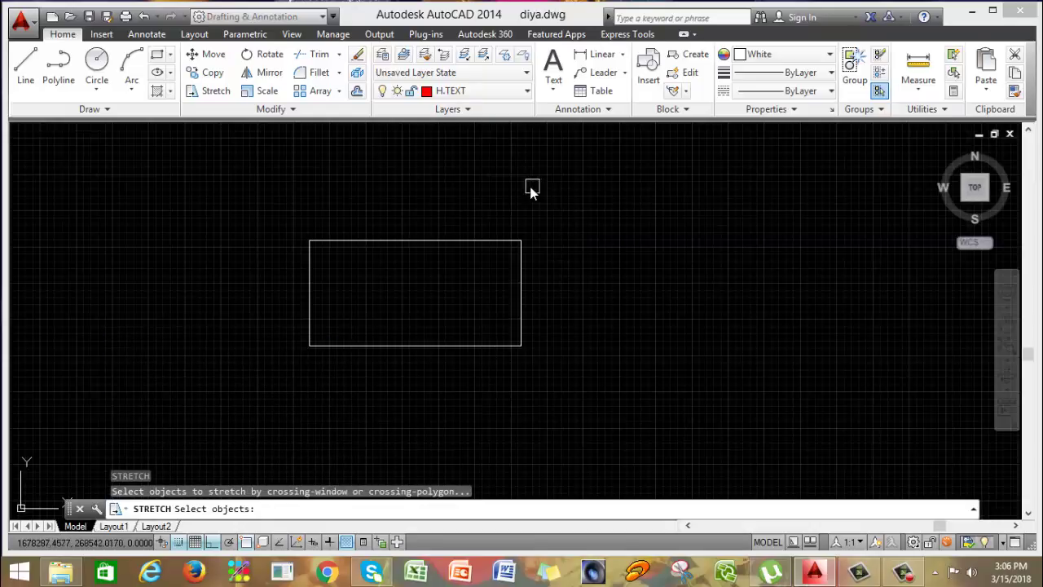
left_click(582, 174)
left_click(424, 413)
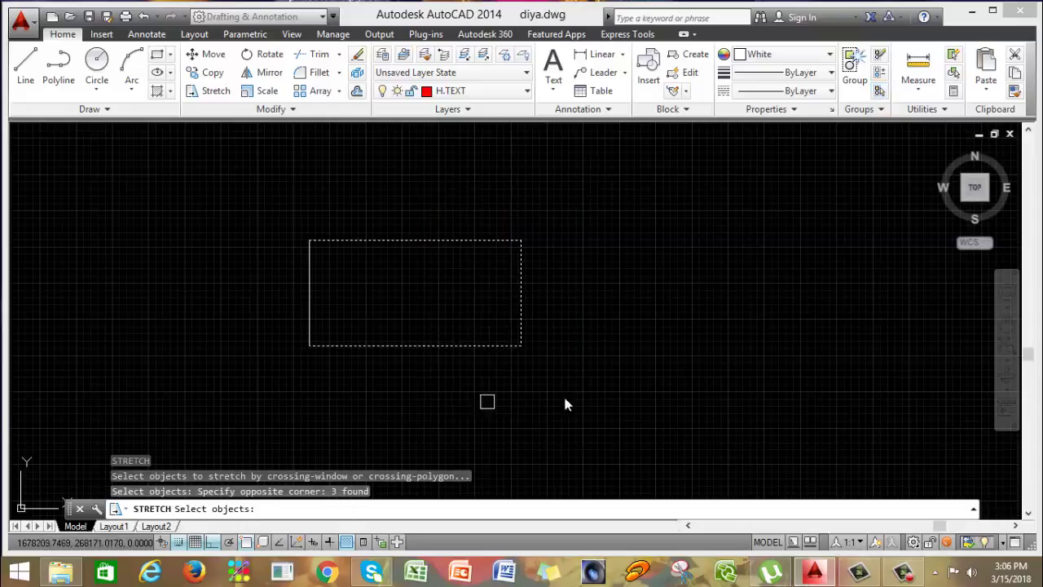
left_click(617, 396)
left_click(215, 282)
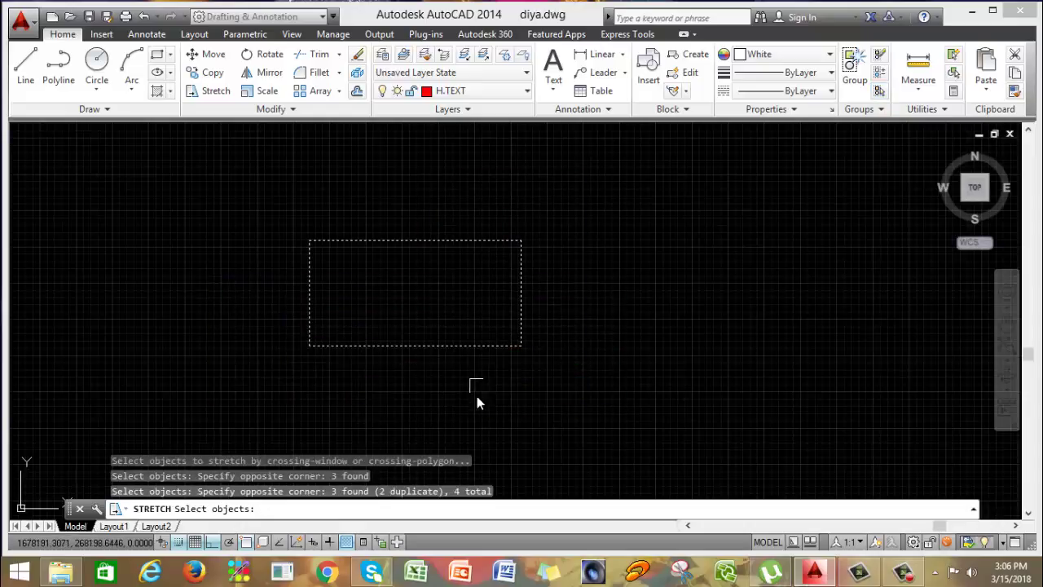
key("ctrl+z")
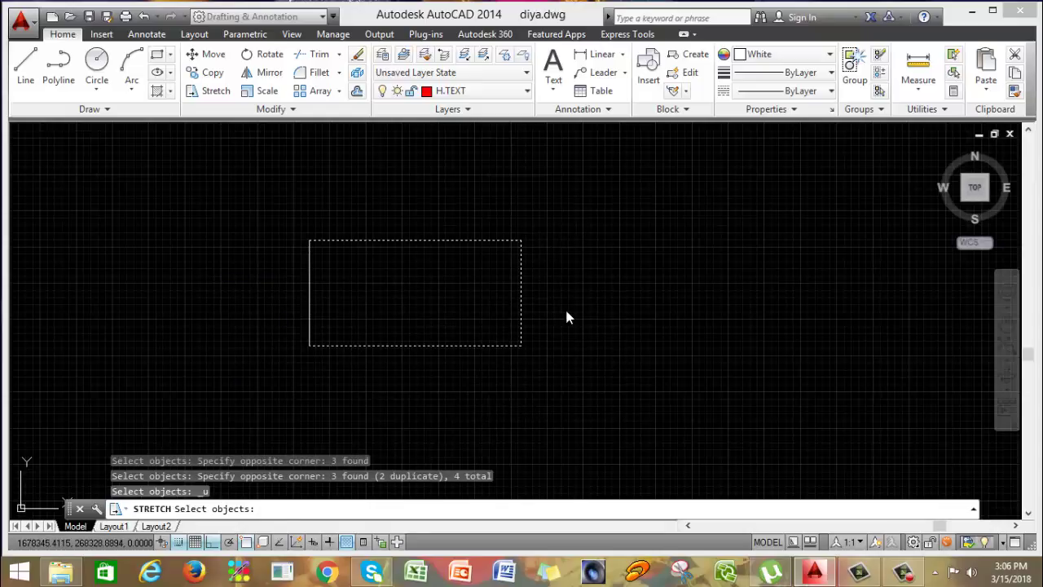
key("Return")
left_click(586, 345)
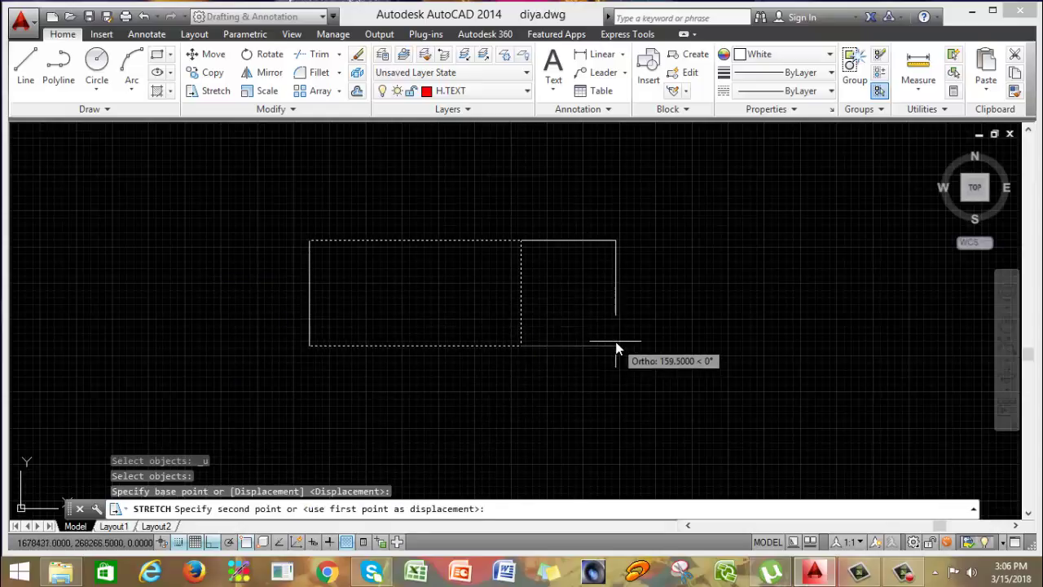
left_click(617, 345)
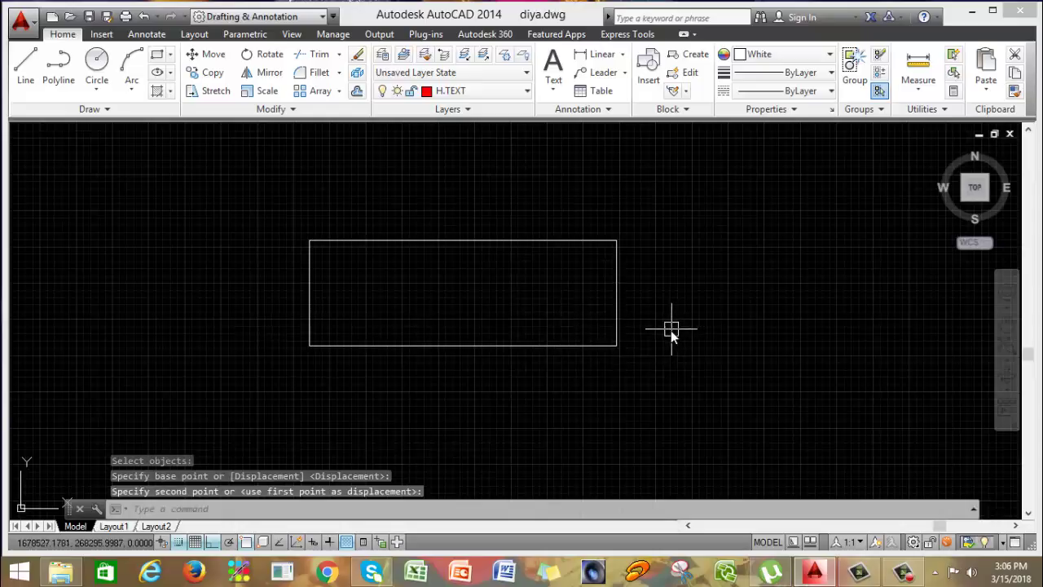
key("ctrl+z")
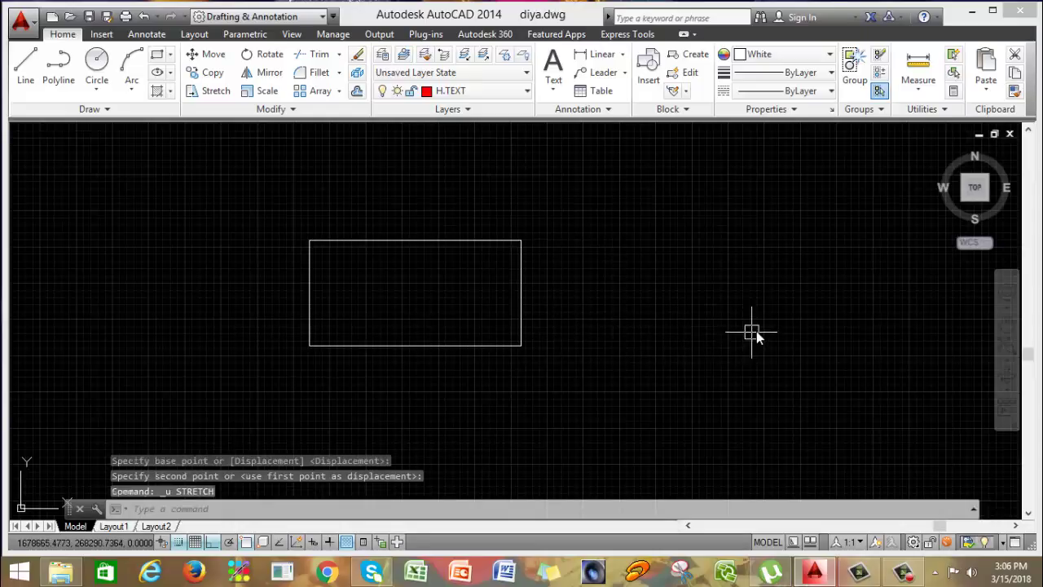
scroll(495, 359, "down", 2)
scroll(499, 361, "down", 2)
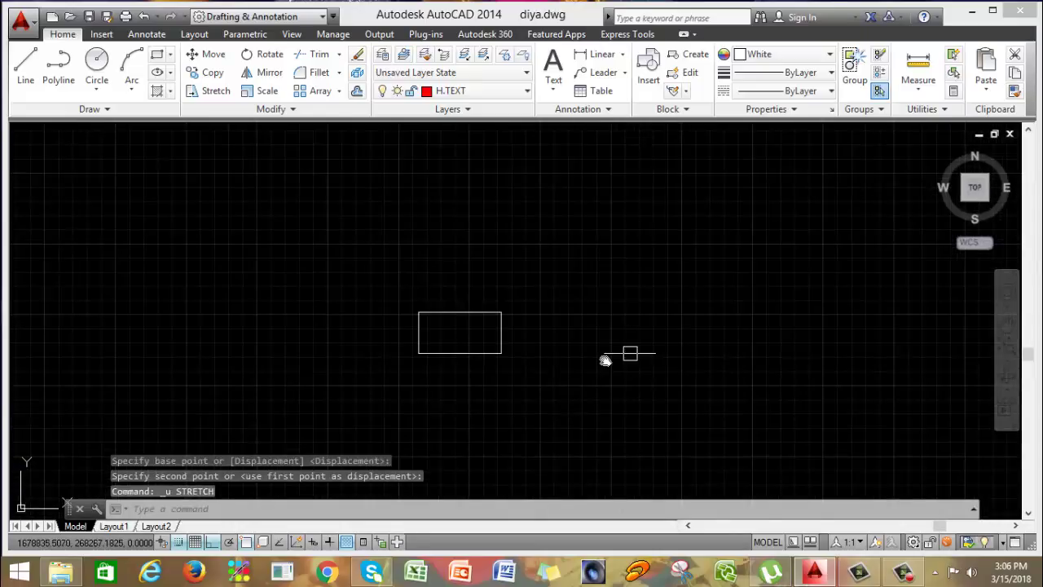
mouse_move(603, 315)
middle_mouse_down()
mouse_move(250, 193)
mouse_move(296, 225)
middle_mouse_up()
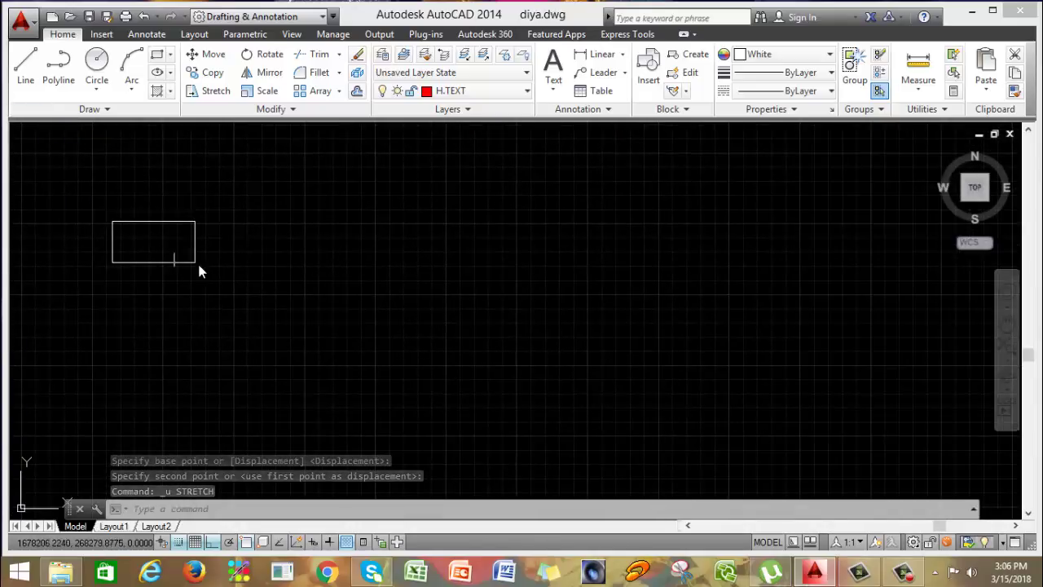
Draw a radius-20 circle right of the rectangle using the C command, then zoom in.
left_click(144, 221)
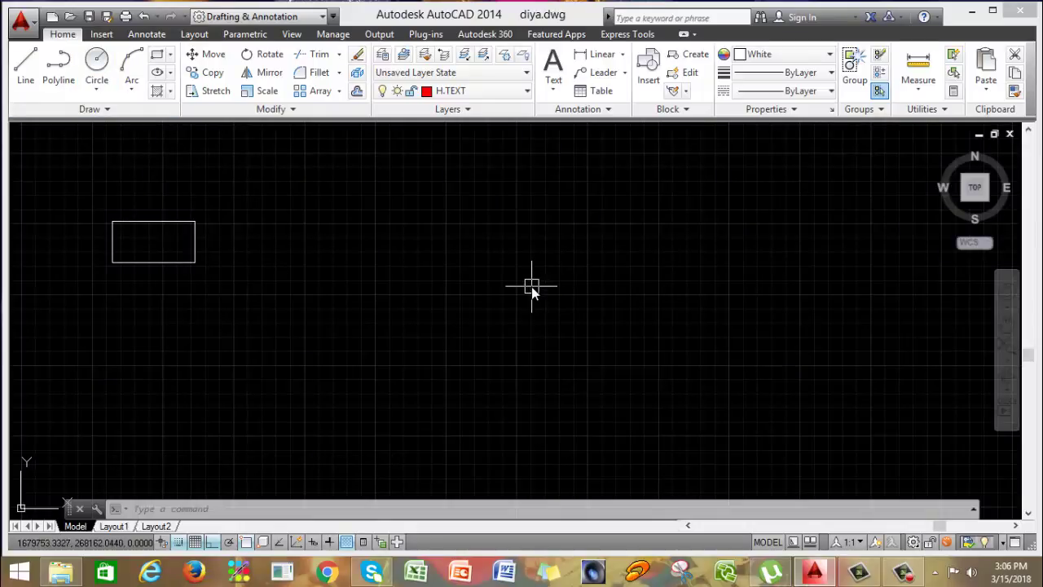
type("c")
key("Return")
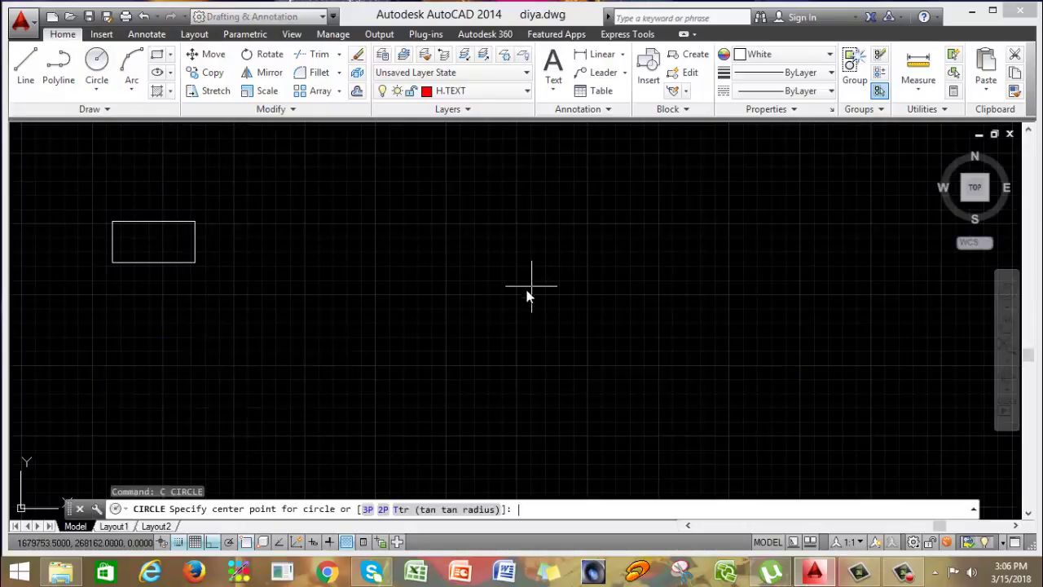
left_click(493, 271)
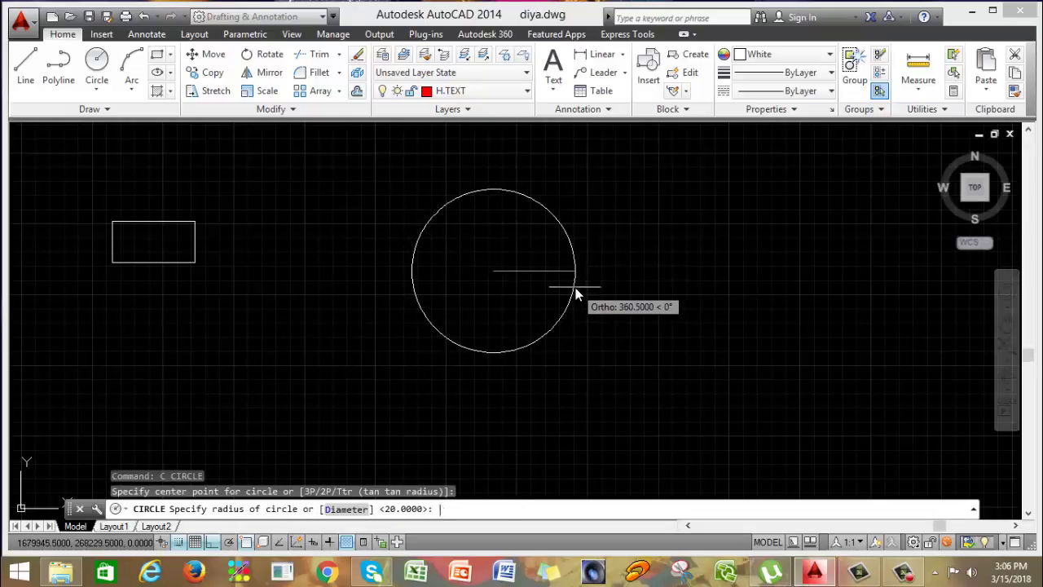
type("20")
key("Return")
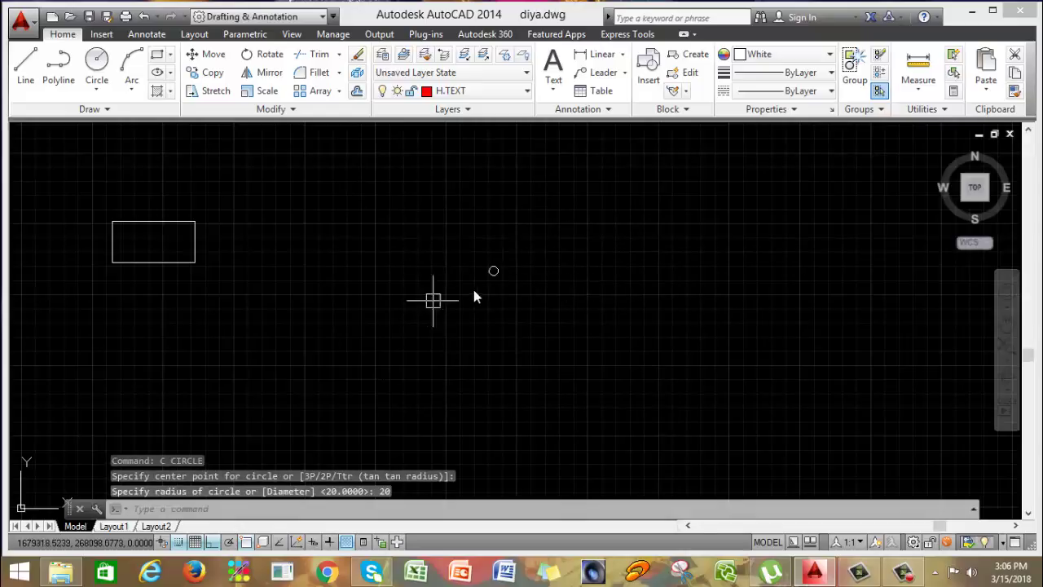
scroll(481, 286, "up", 4)
scroll(536, 179, "up", 2)
scroll(454, 167, "up", 5)
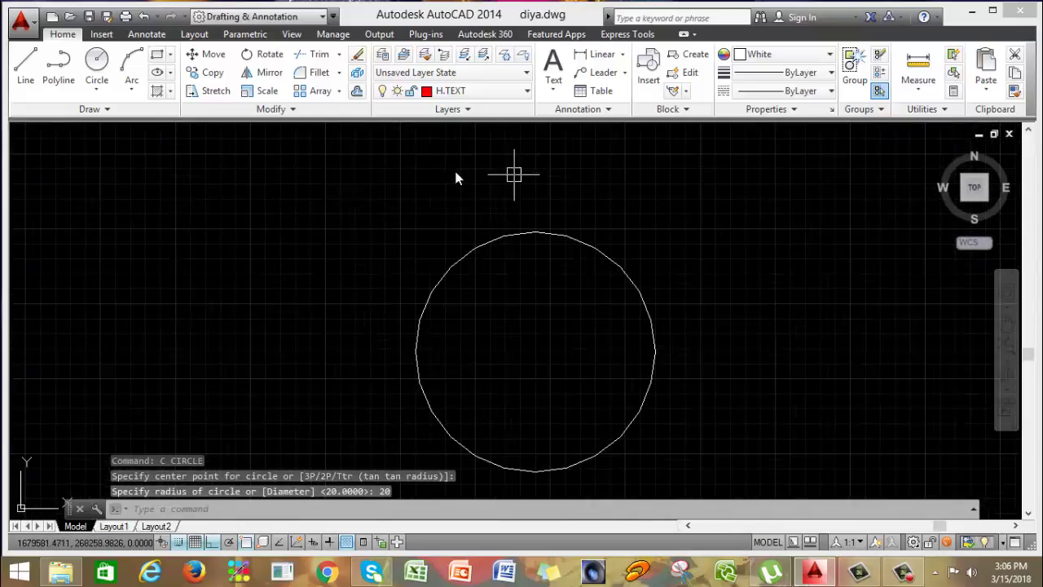
left_click(96, 88)
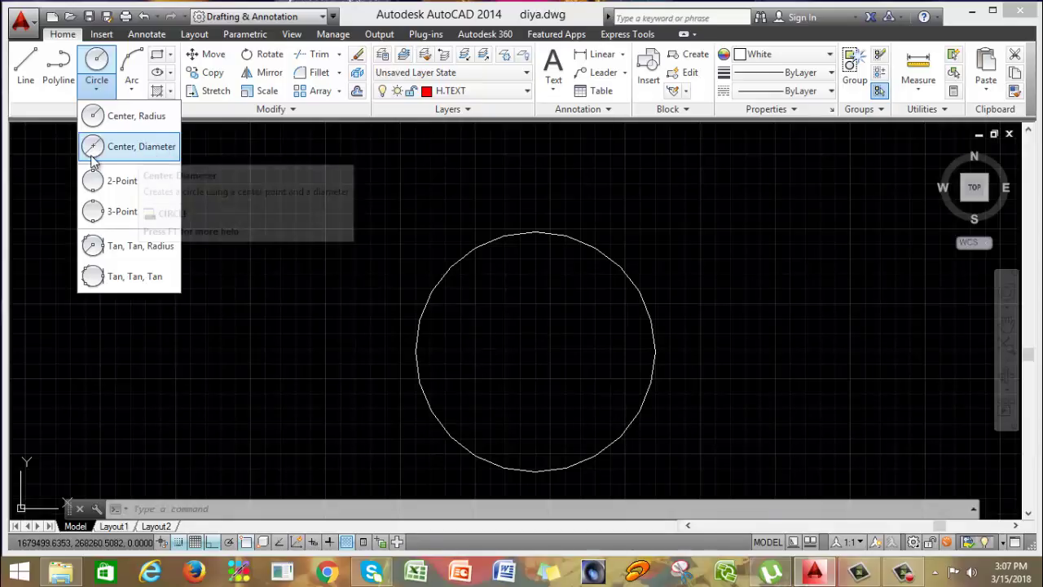
Draw a Center, Diameter circle of diameter 20 just right of the first circle.
left_click(159, 146)
scroll(542, 300, "down", 5)
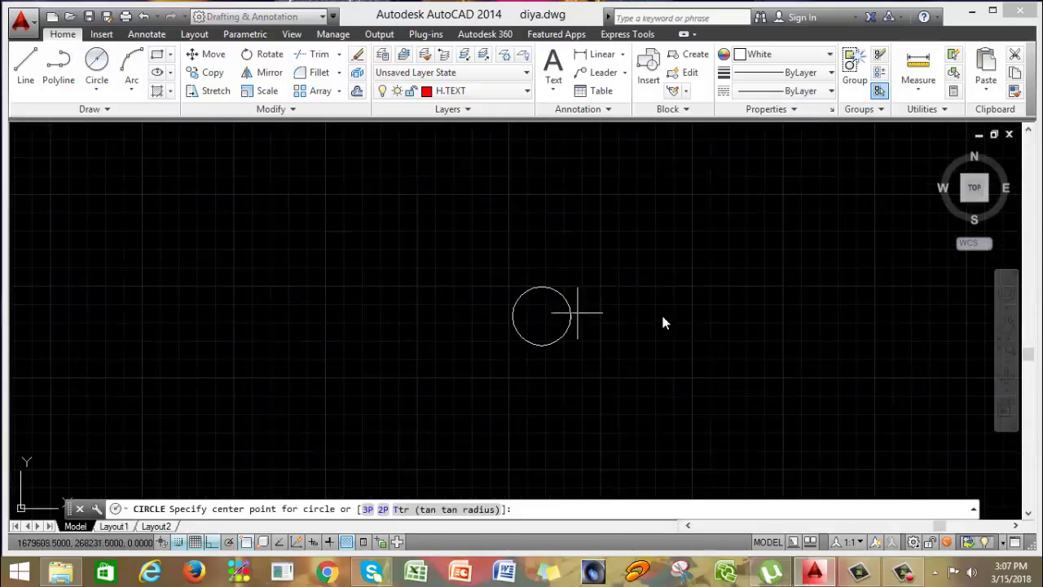
middle_click_drag(664, 319, 477, 291)
left_click(482, 287)
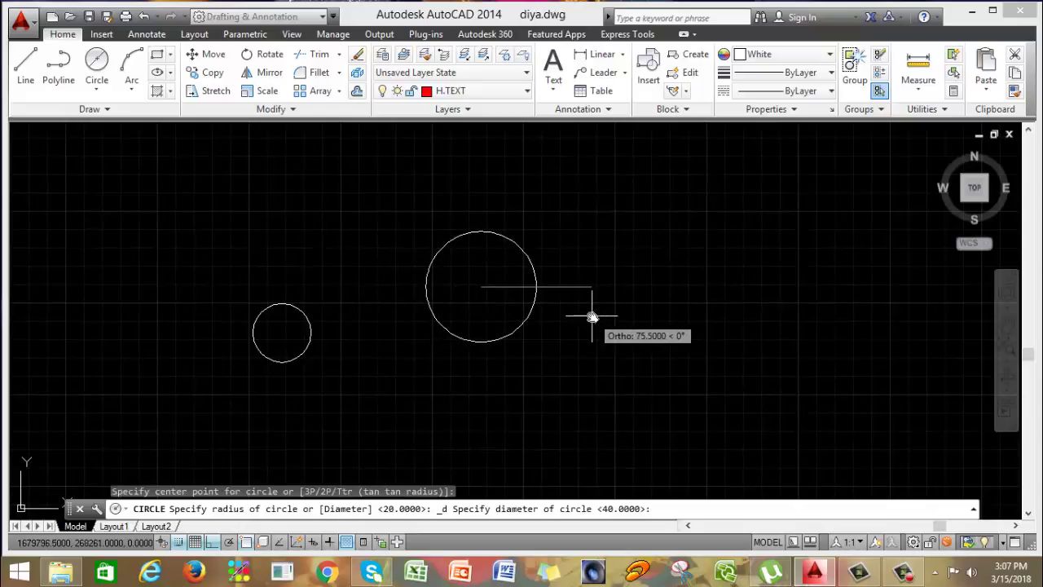
type("20")
key("Return")
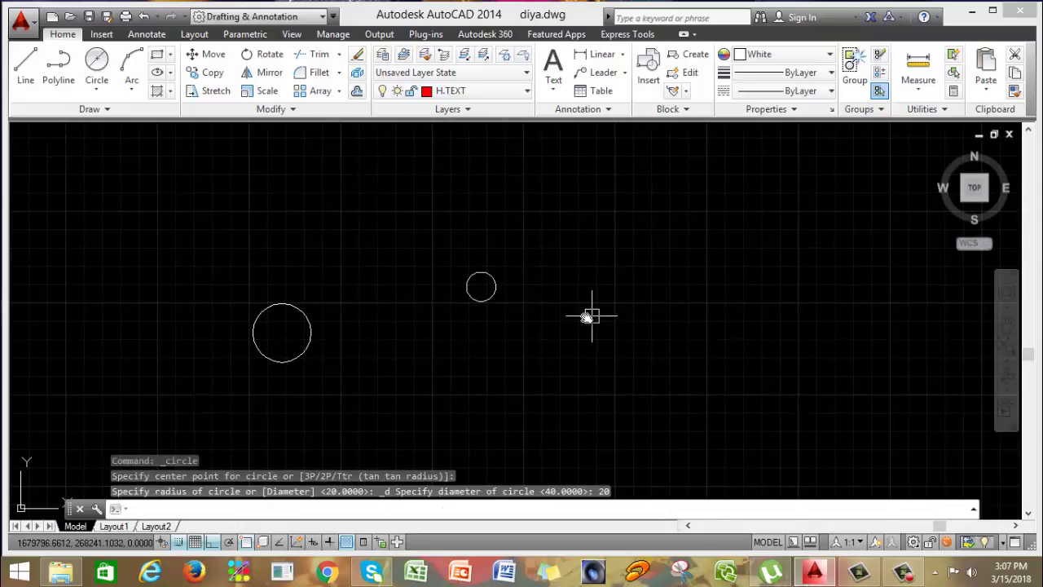
scroll(268, 383, "up", 2)
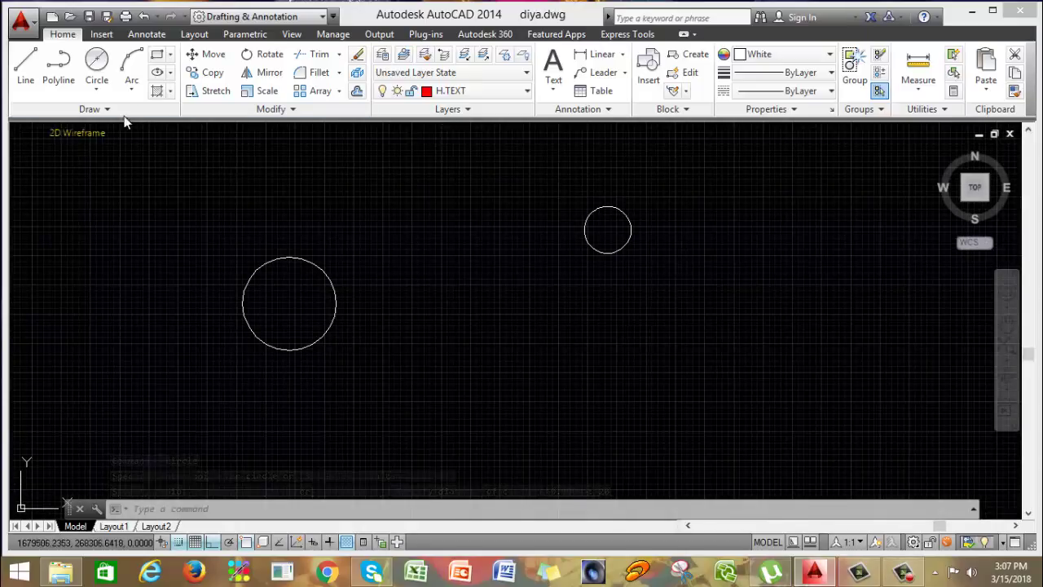
Draw a 2-Point circle between the existing circles.
left_click(95, 97)
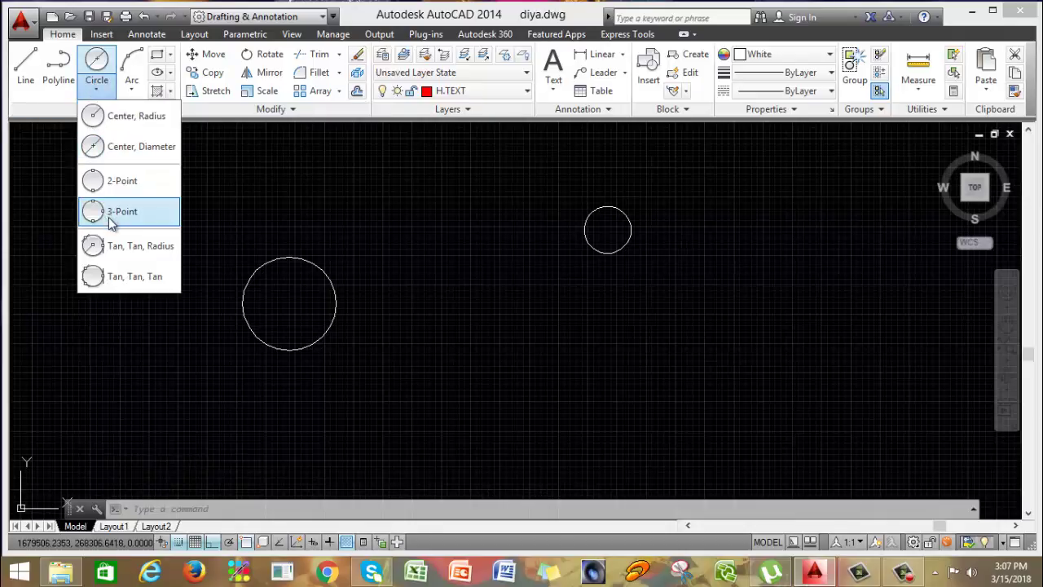
left_click(126, 185)
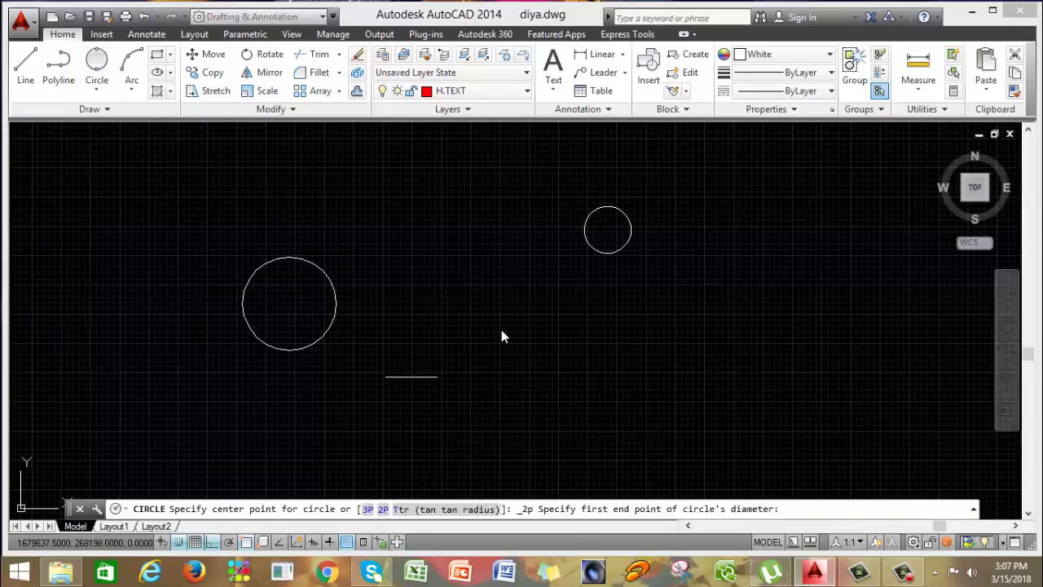
left_click(375, 284)
left_click(502, 295)
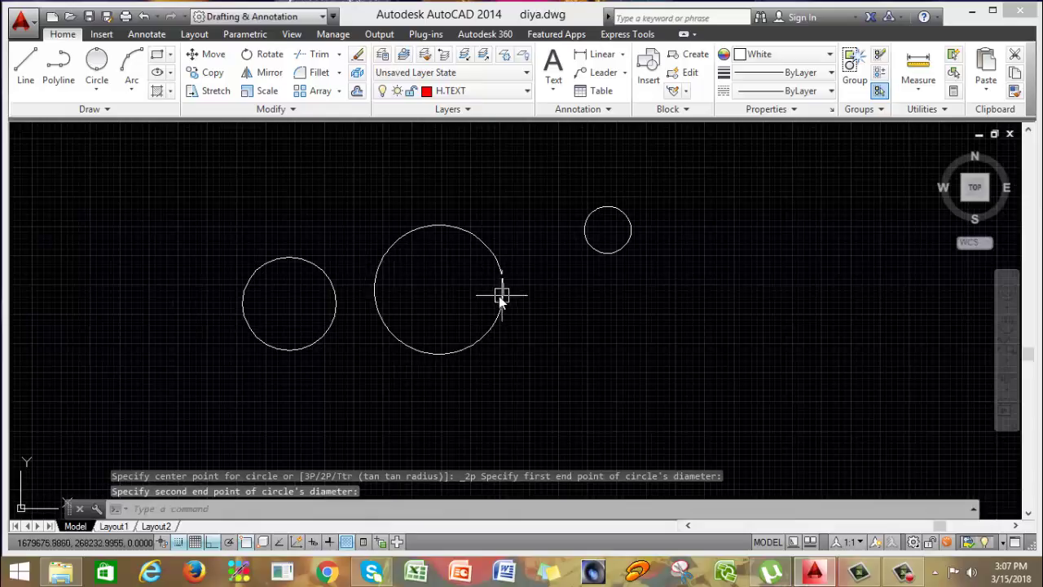
Draw a 3-Point circle through three points above the lower circles.
left_click(97, 92)
left_click(102, 214)
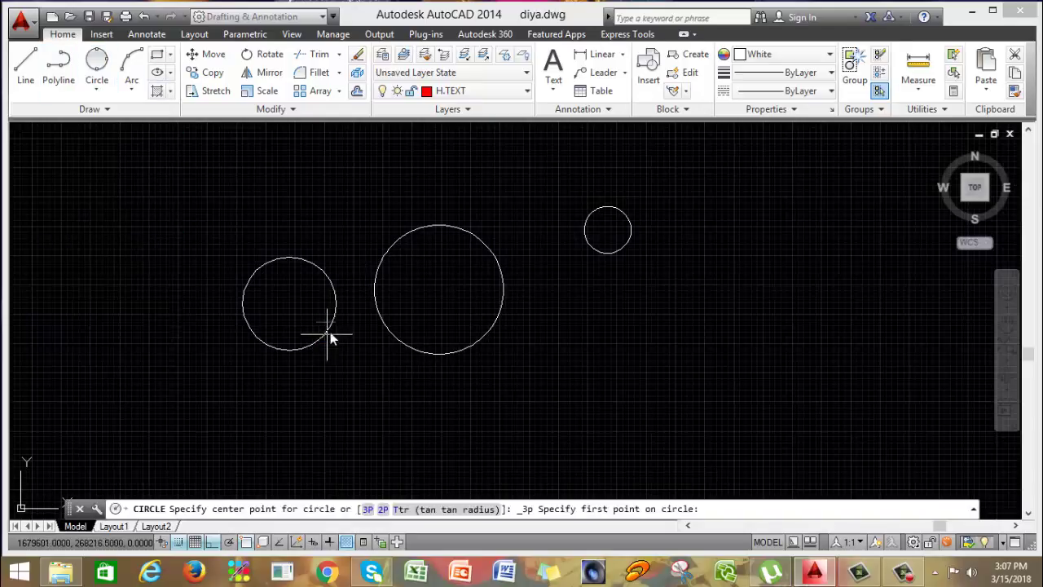
left_click(314, 146)
left_click(410, 181)
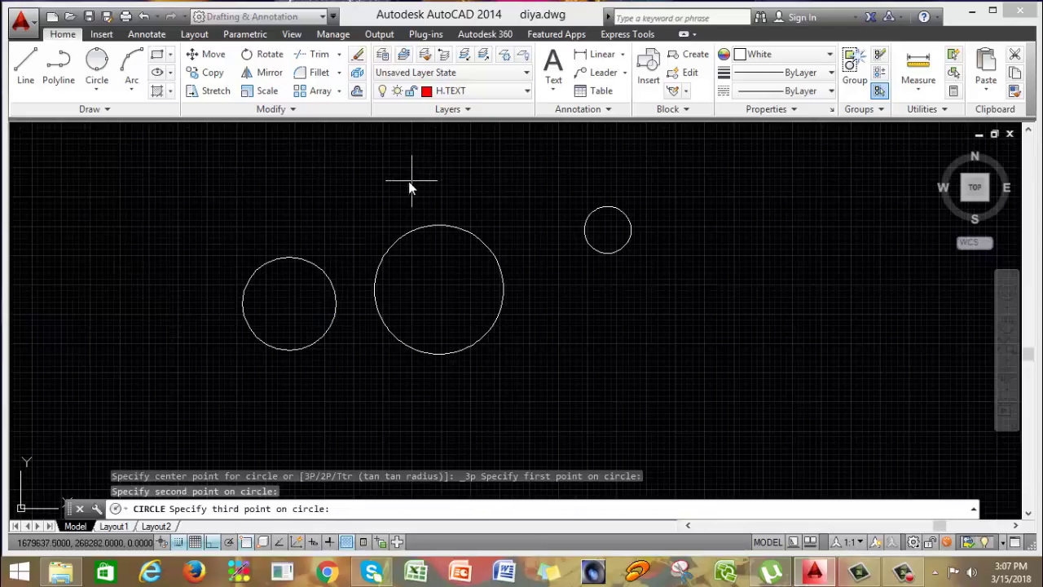
left_click(304, 201)
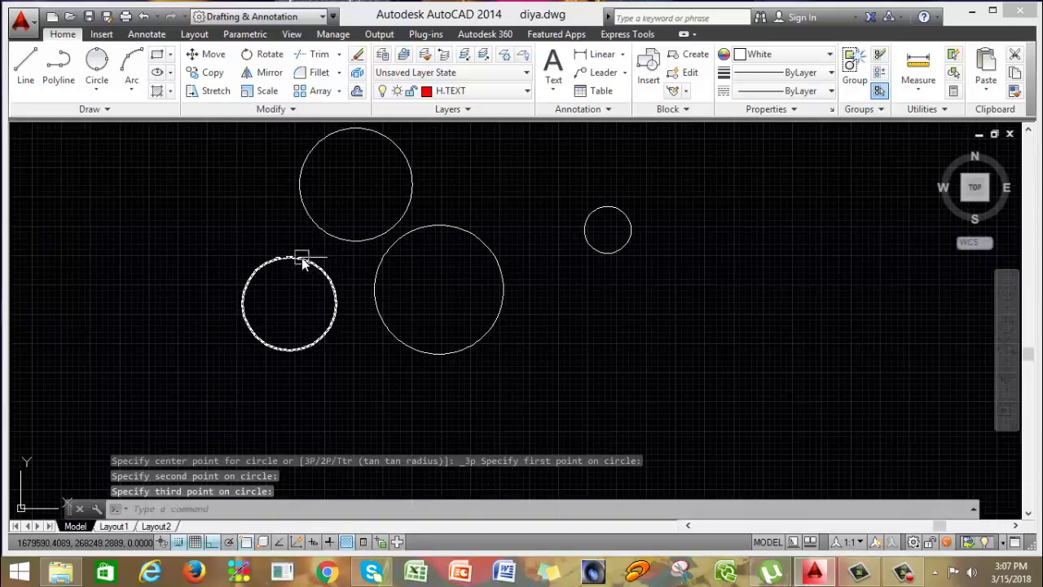
scroll(303, 256, "up", 4)
Draw a radius-20 Tan, Tan, Radius circle touching the lower-left and upper circles, then recentre the view.
left_click(97, 88)
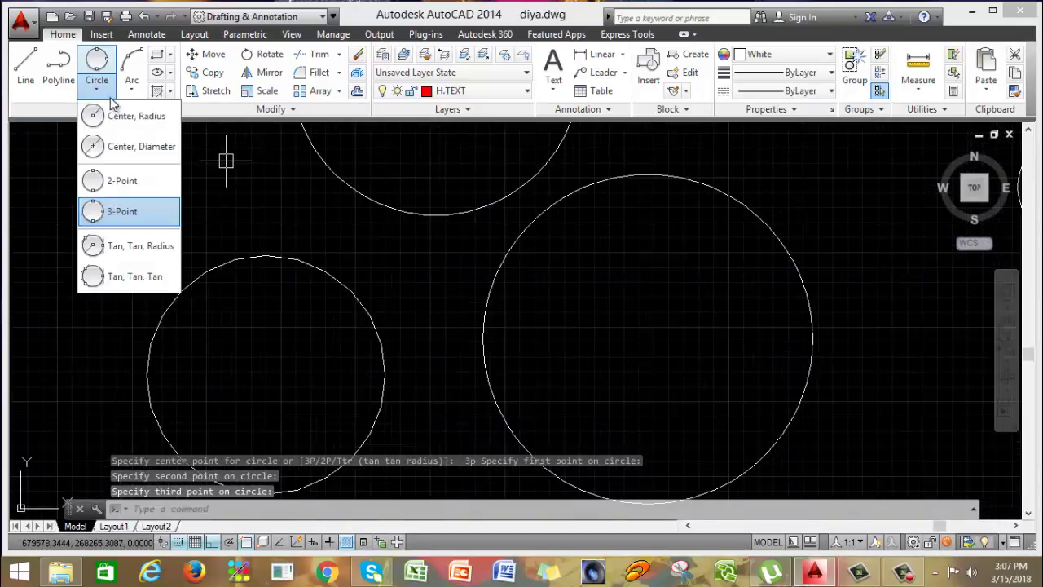
left_click(142, 248)
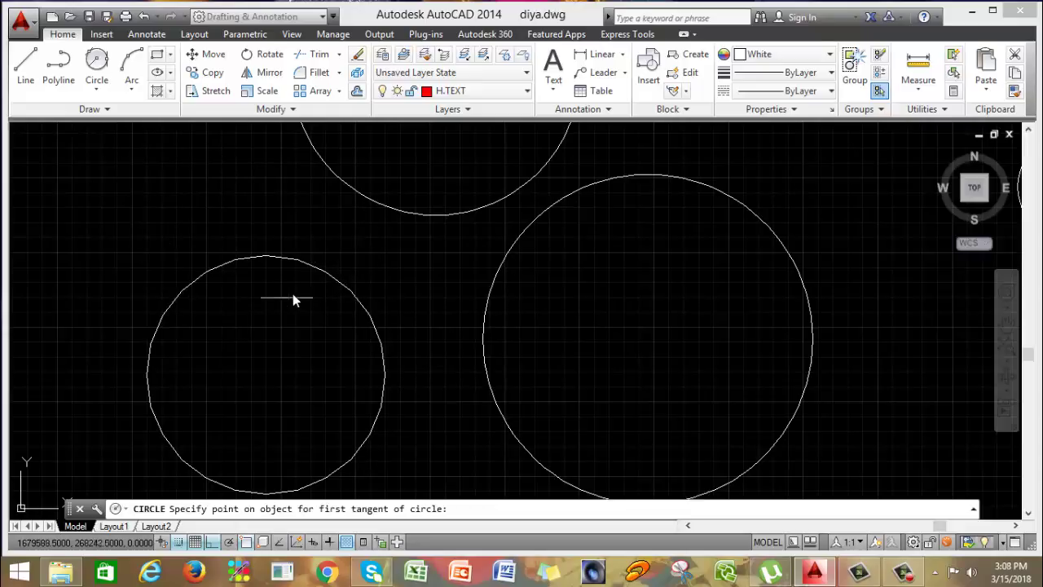
left_click(306, 269)
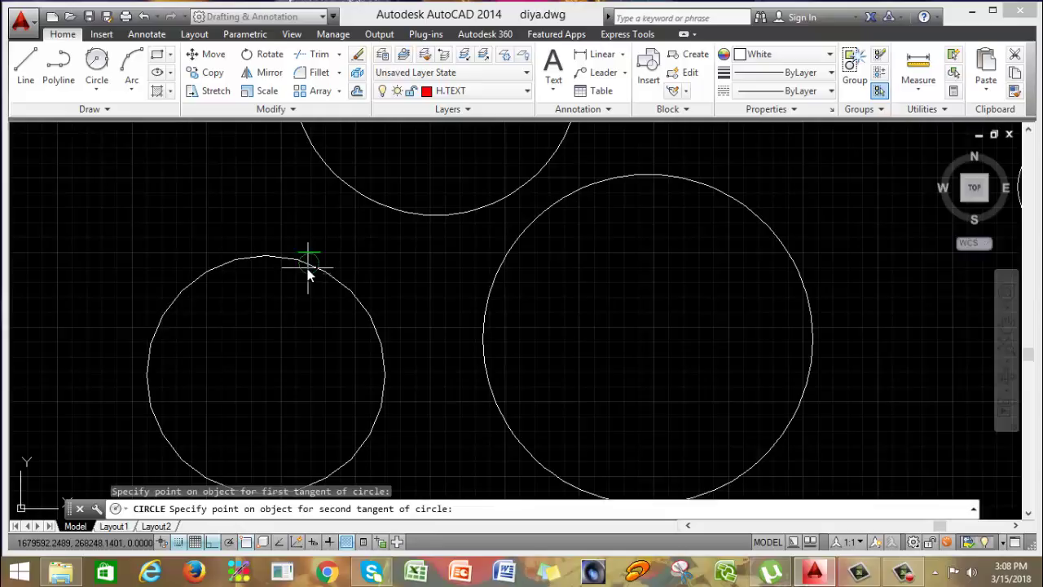
left_click(357, 199)
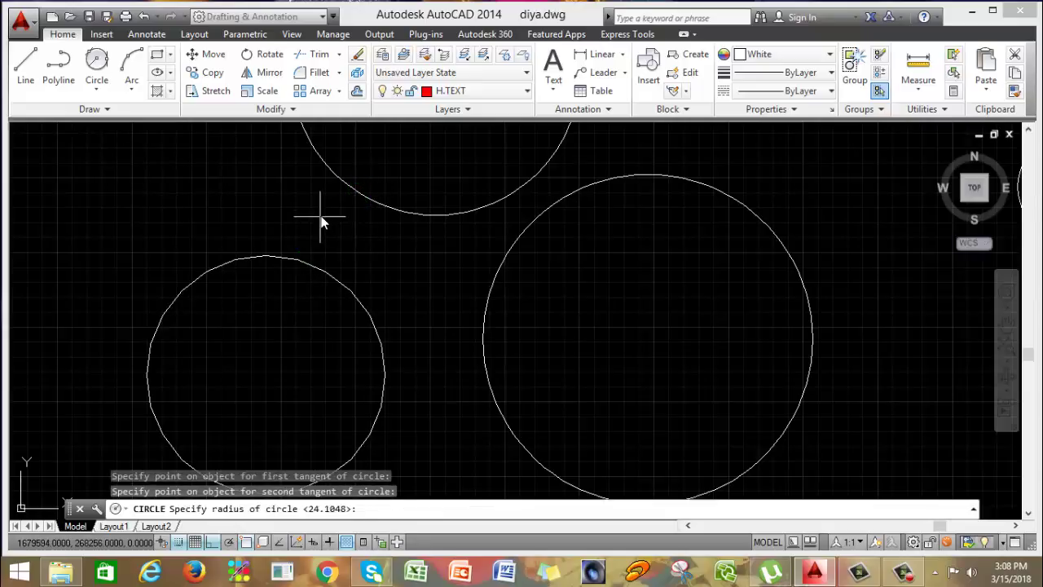
type("20")
key("Return")
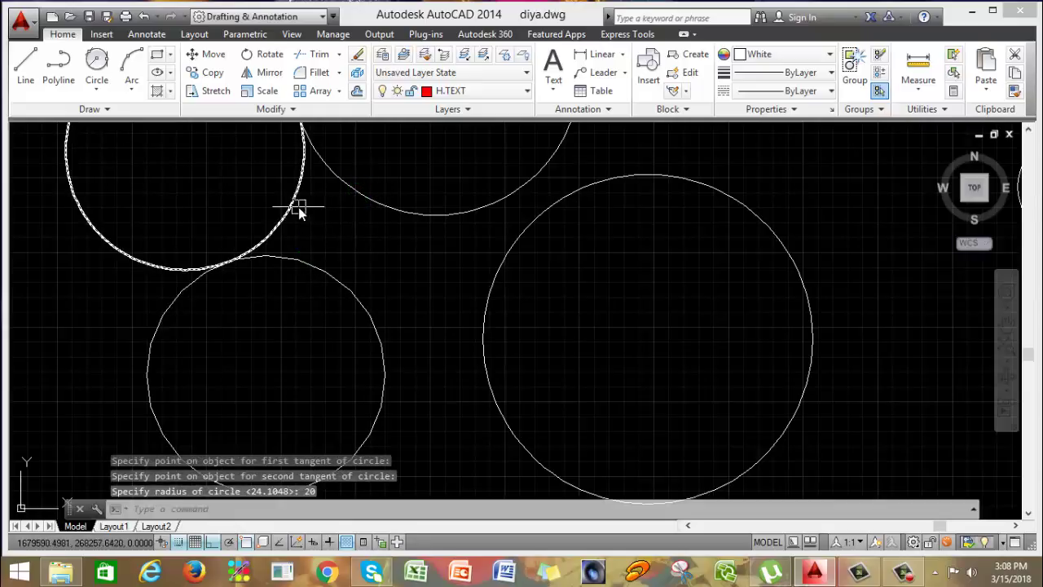
scroll(274, 200, "down", 4)
middle_click_drag(218, 159, 293, 179)
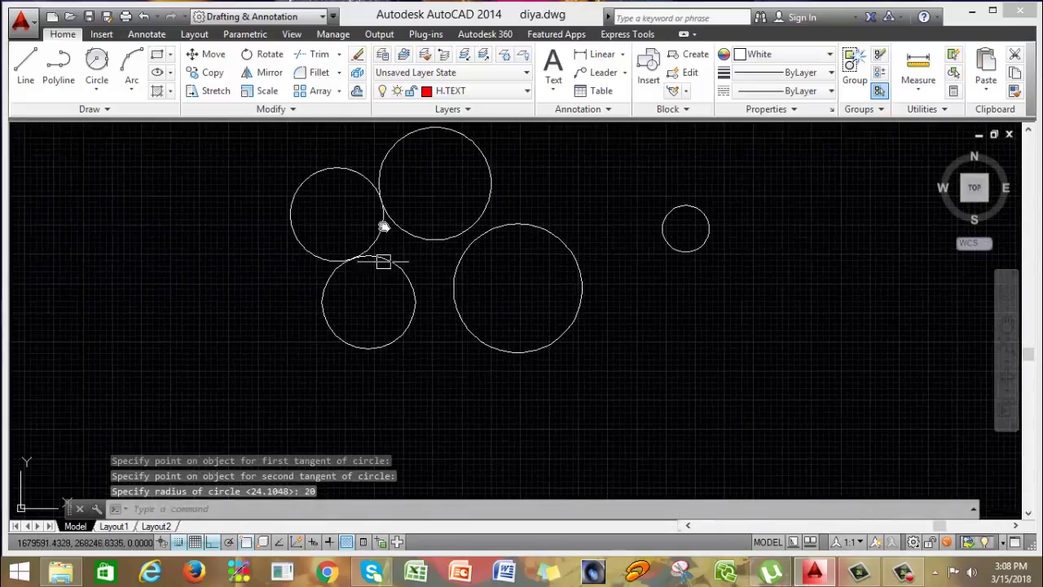
scroll(359, 259, "up", 2)
middle_click_drag(386, 230, 419, 275)
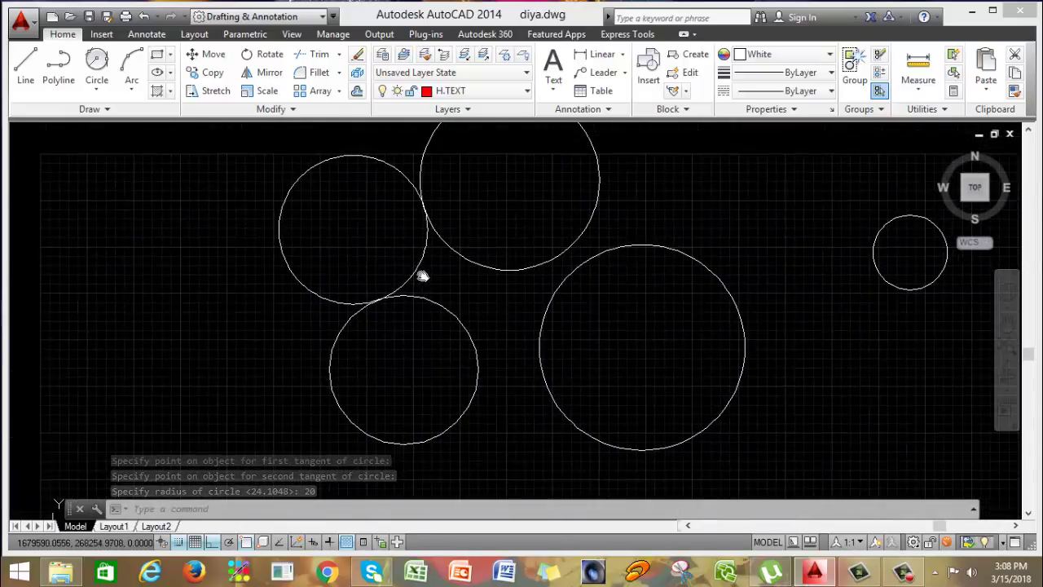
middle_click_drag(338, 249, 244, 285)
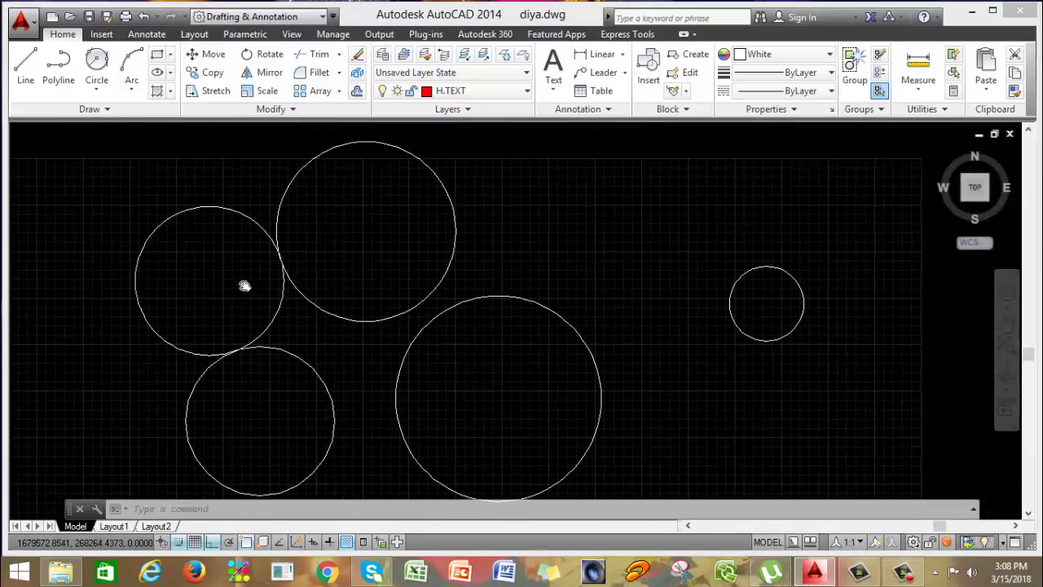
scroll(245, 428, "up", 2)
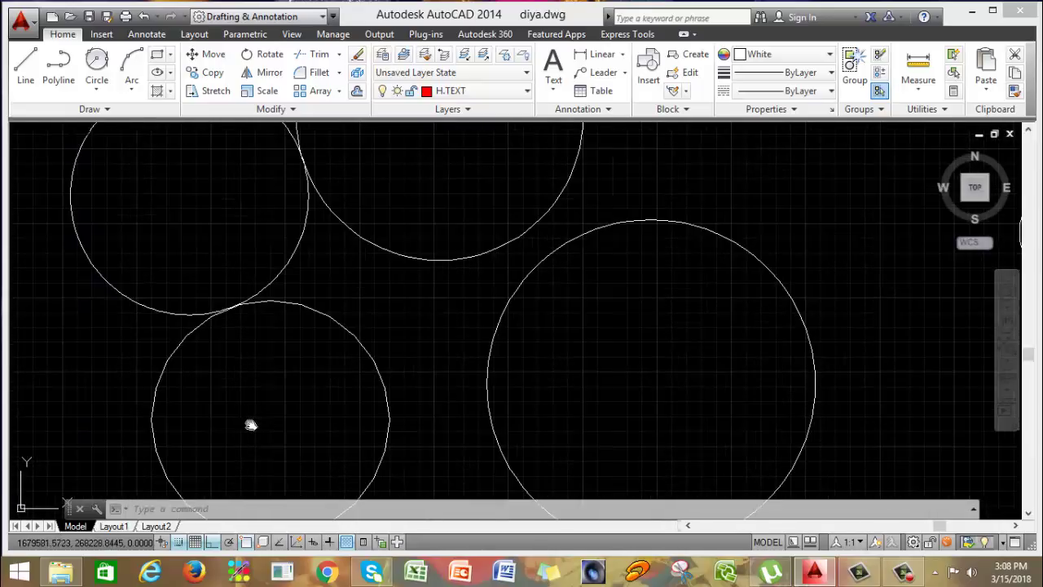
Draw a Tan, Tan, Tan circle touching the lower, upper-left and top circles.
left_click(98, 91)
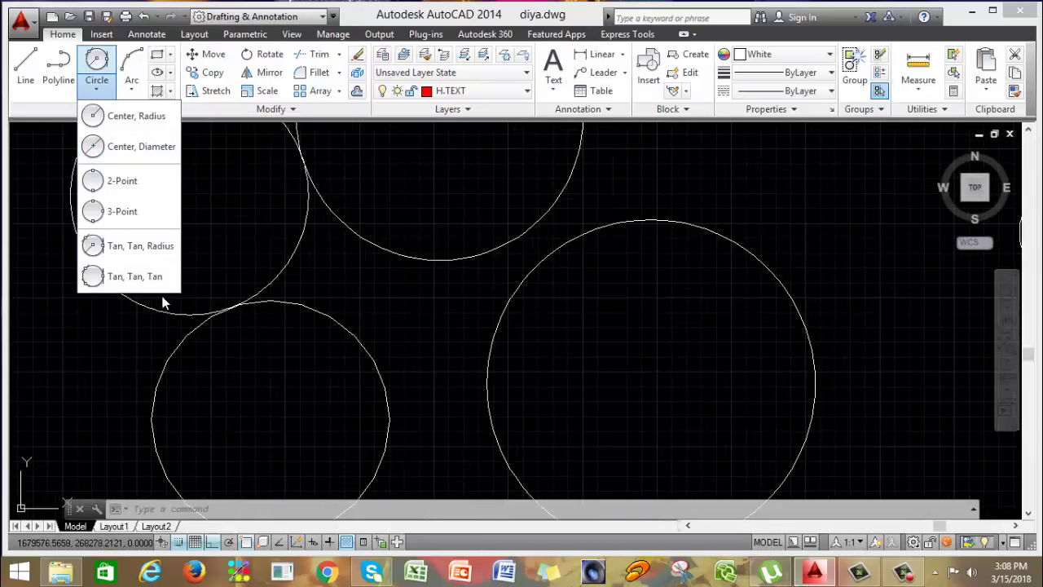
left_click(122, 276)
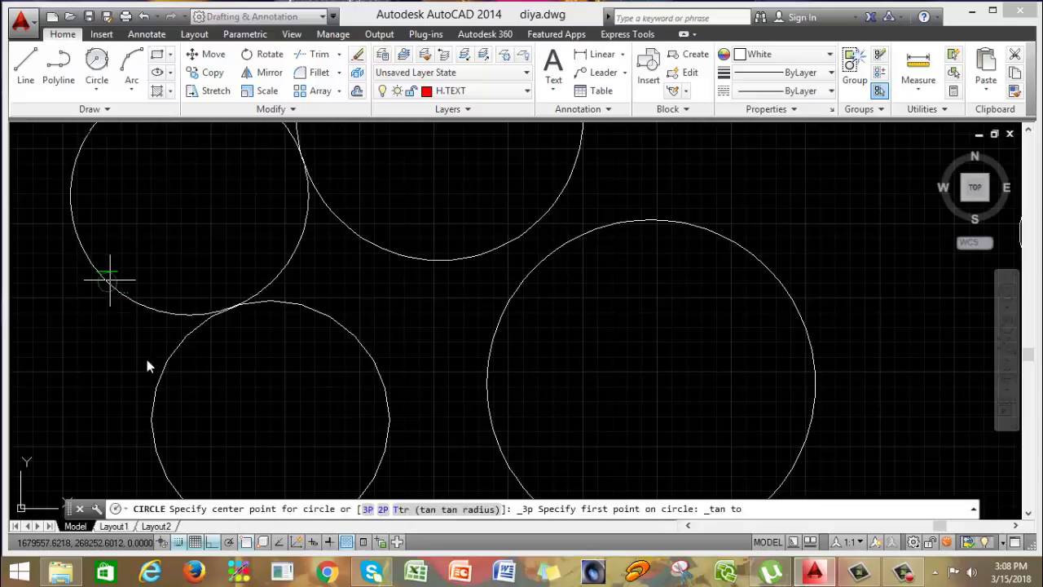
left_click(337, 320)
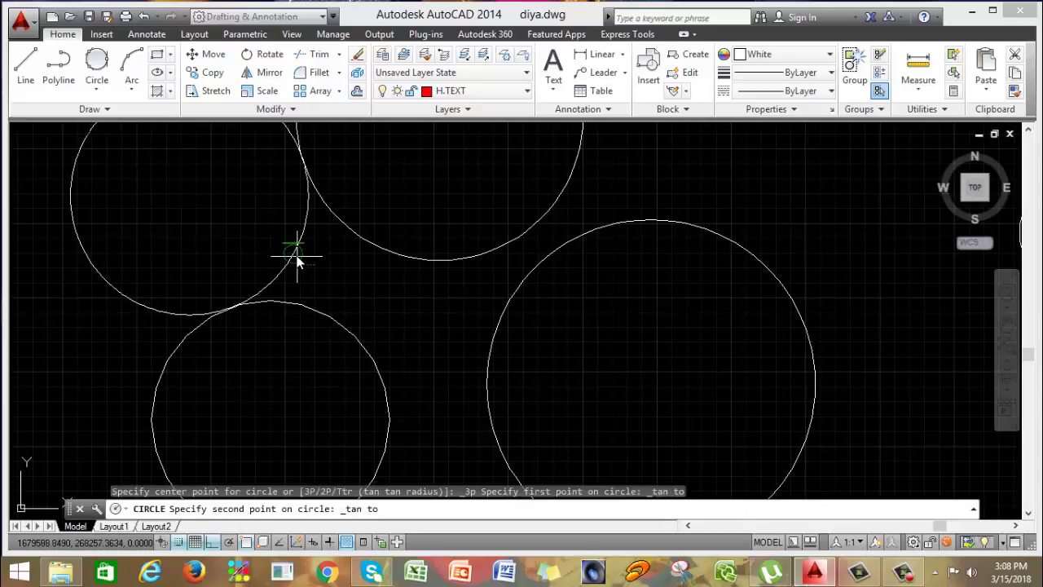
left_click(298, 261)
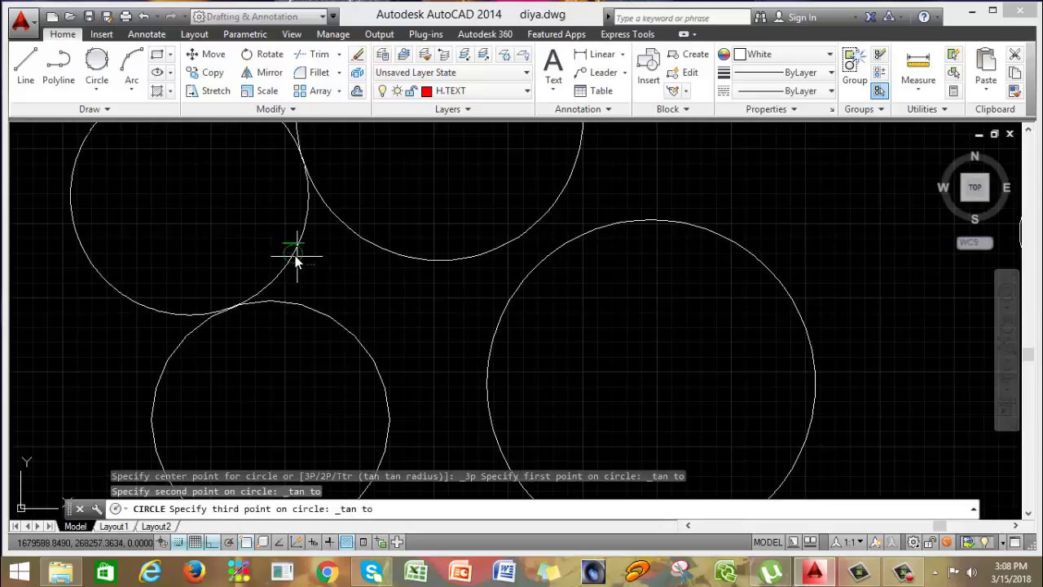
left_click(391, 256)
scroll(415, 326, "down", 5)
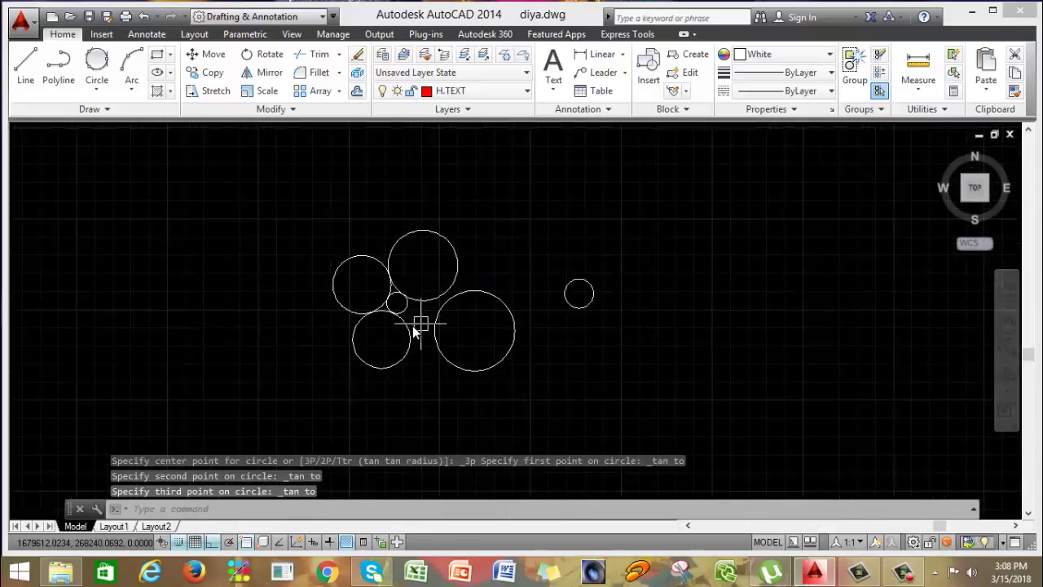
scroll(408, 326, "down", 2)
scroll(407, 326, "up", 1)
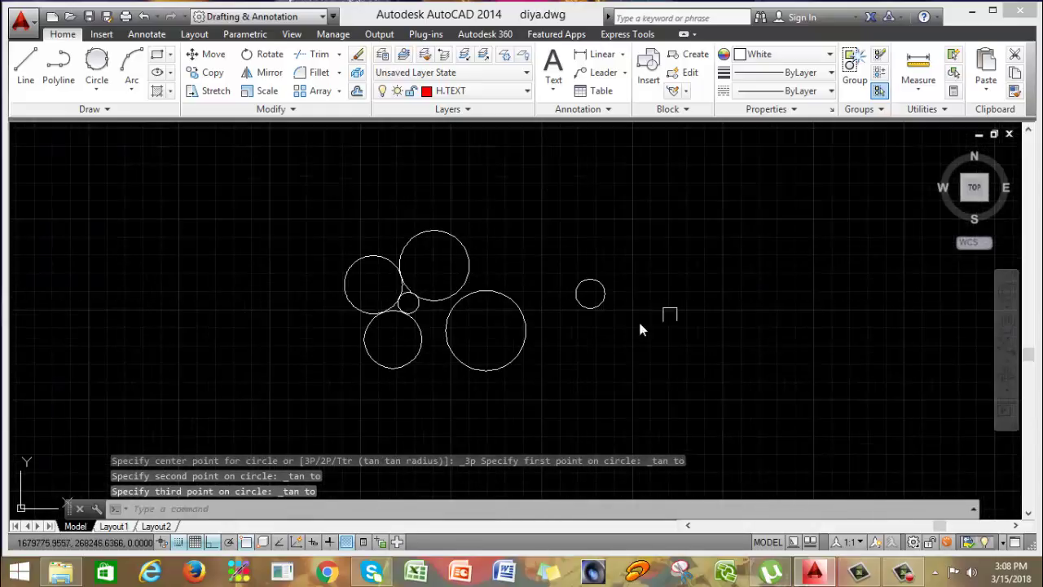
mouse_move(595, 345)
middle_mouse_down()
mouse_move(306, 231)
mouse_move(298, 239)
middle_mouse_up()
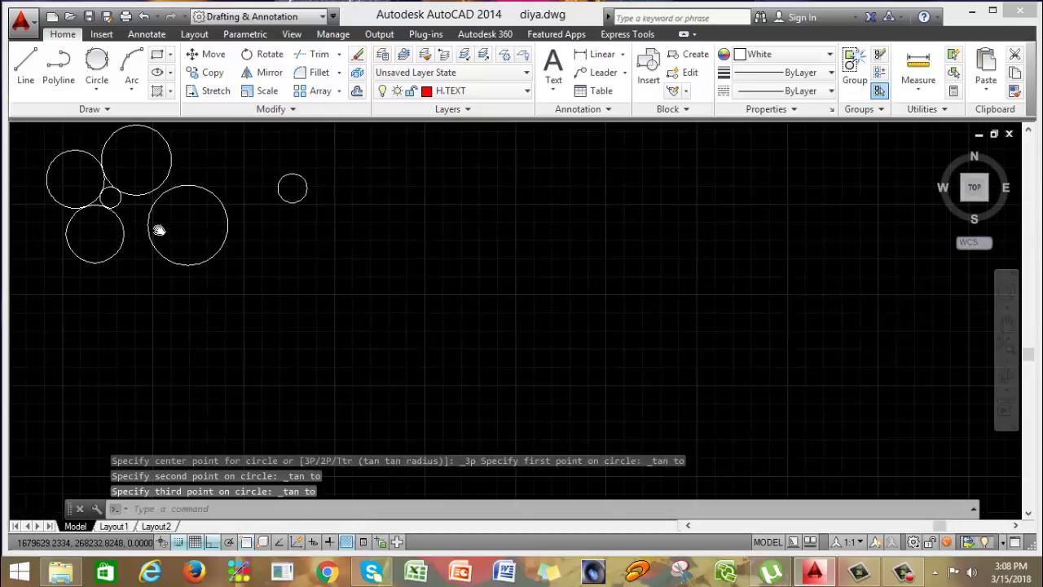
scroll(163, 229, "up", 3)
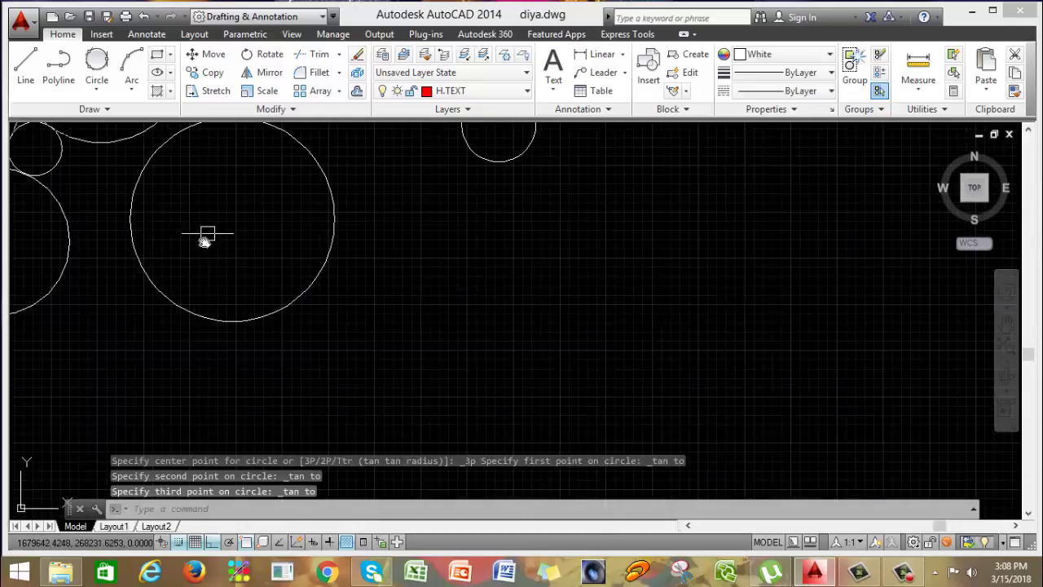
left_click(124, 198)
left_click(124, 198)
middle_click_drag(258, 293, 351, 376)
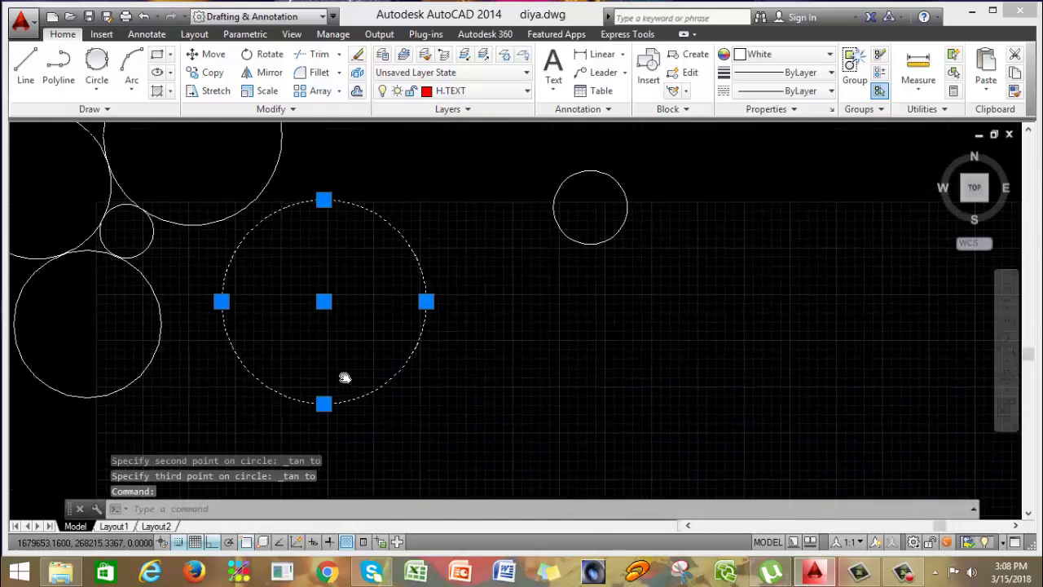
key("Escape")
key("Escape")
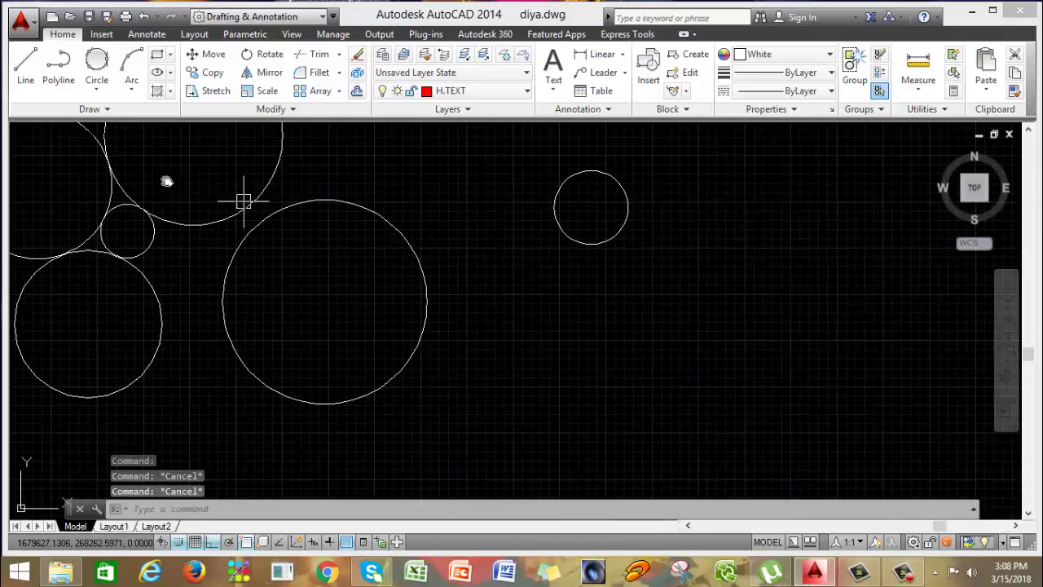
left_click(233, 242)
left_click(242, 249)
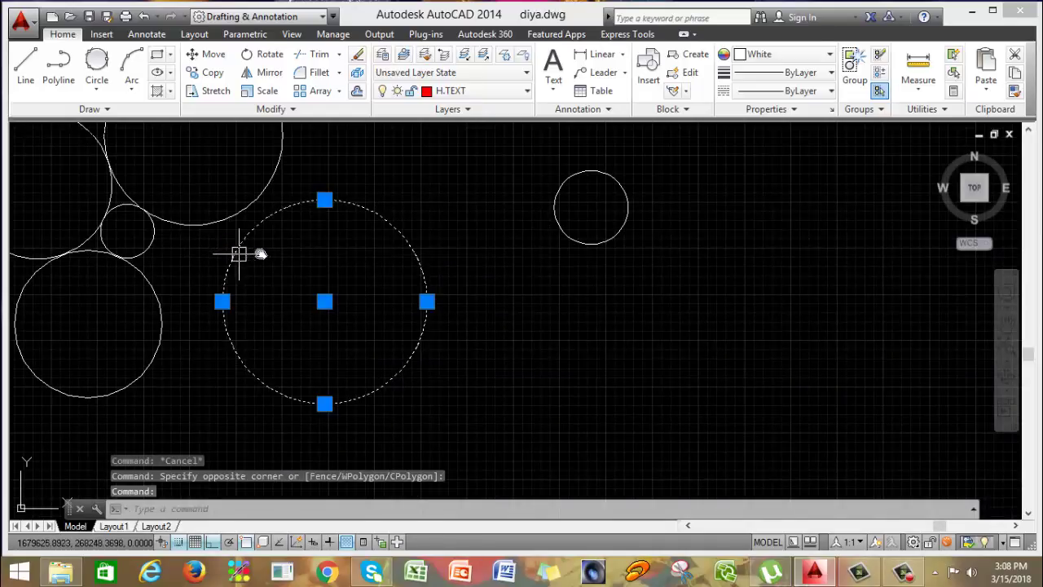
key("Escape")
key("Escape")
scroll(293, 305, "down", 6)
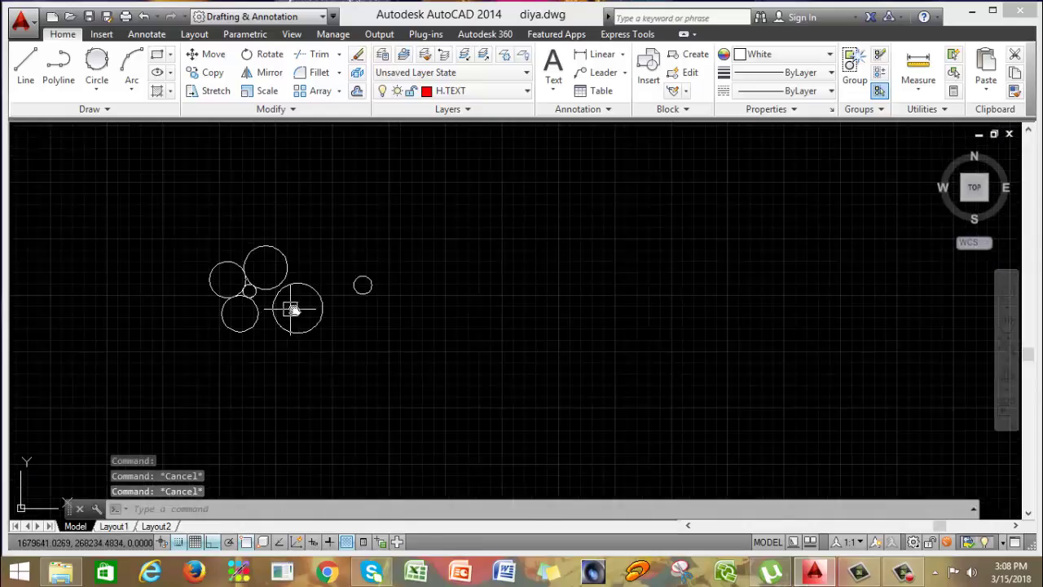
scroll(312, 310, "up", 4)
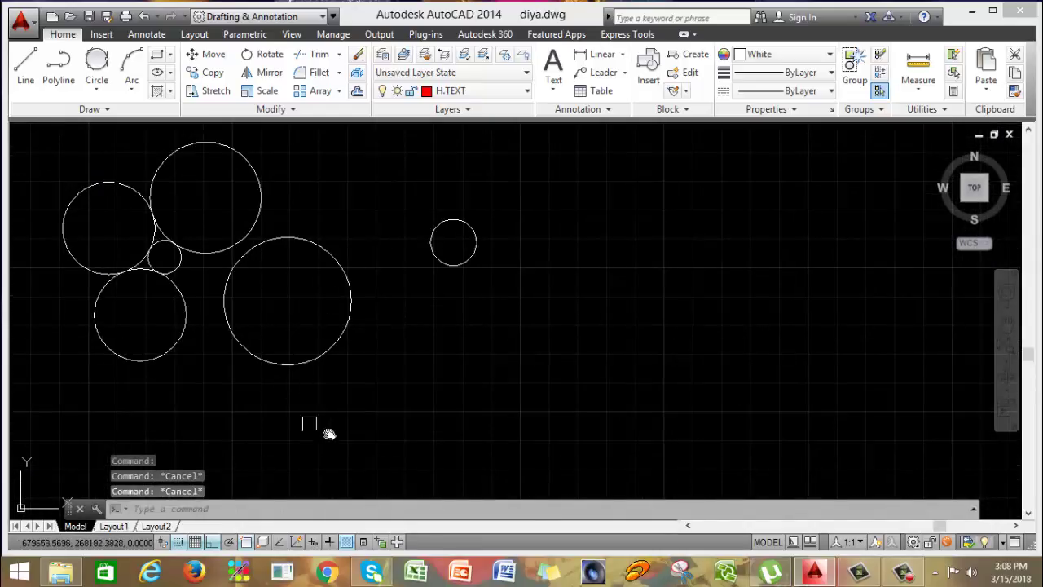
scroll(261, 259, "down", 3)
middle_click_drag(526, 386, 366, 391)
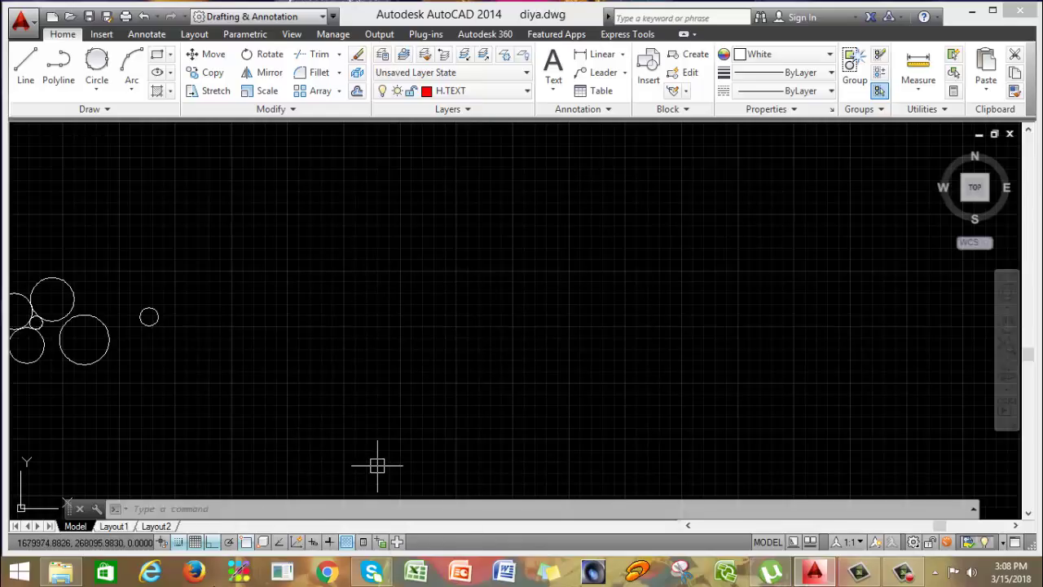
Turn off Grid Display and open Options from the drawing area's right-click menu.
left_click(197, 543)
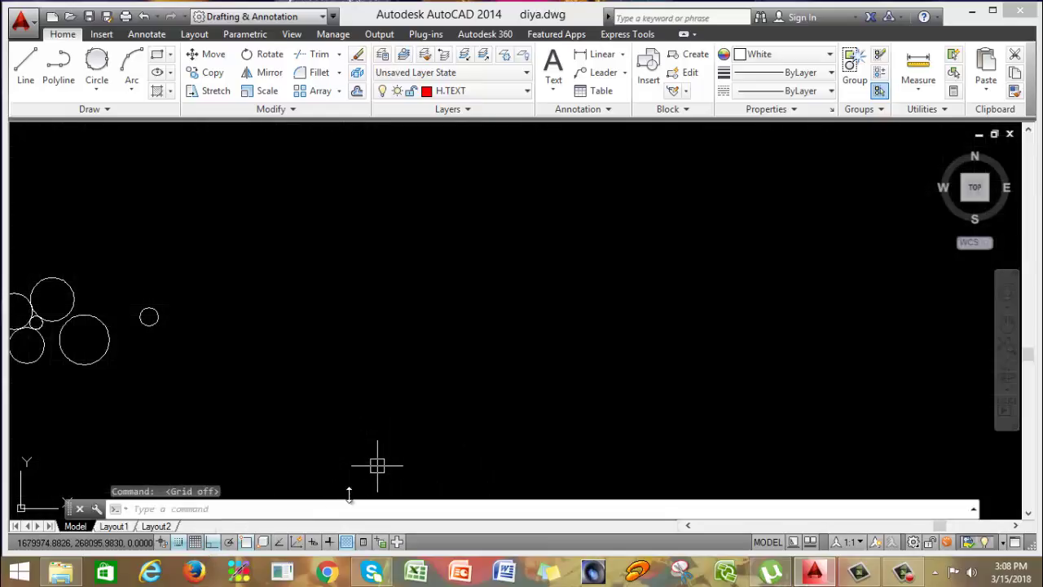
mouse_move(224, 440)
middle_mouse_down()
mouse_move(335, 342)
mouse_move(184, 380)
middle_mouse_up()
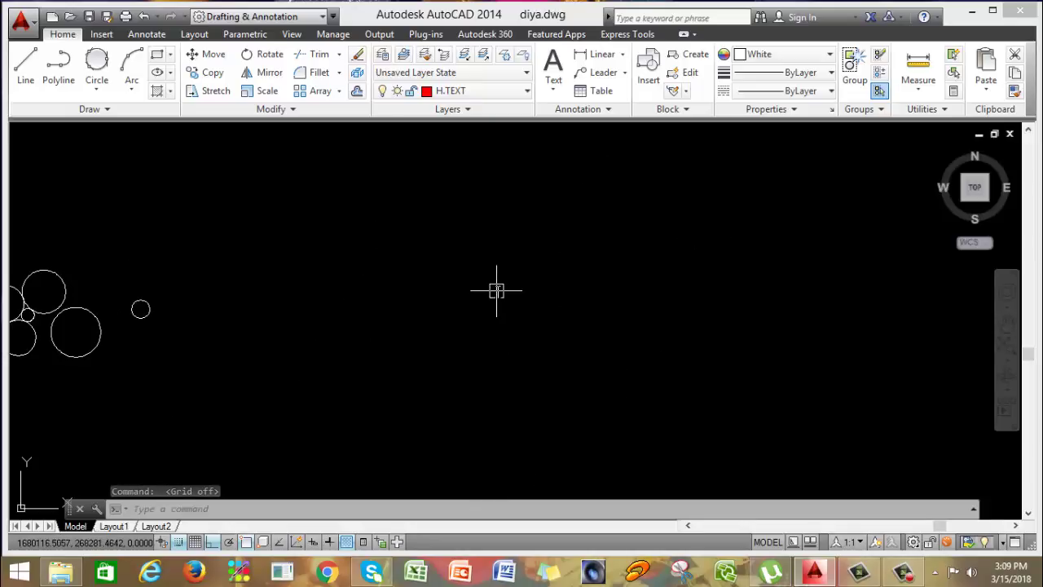
right_click(497, 290)
left_click(531, 281)
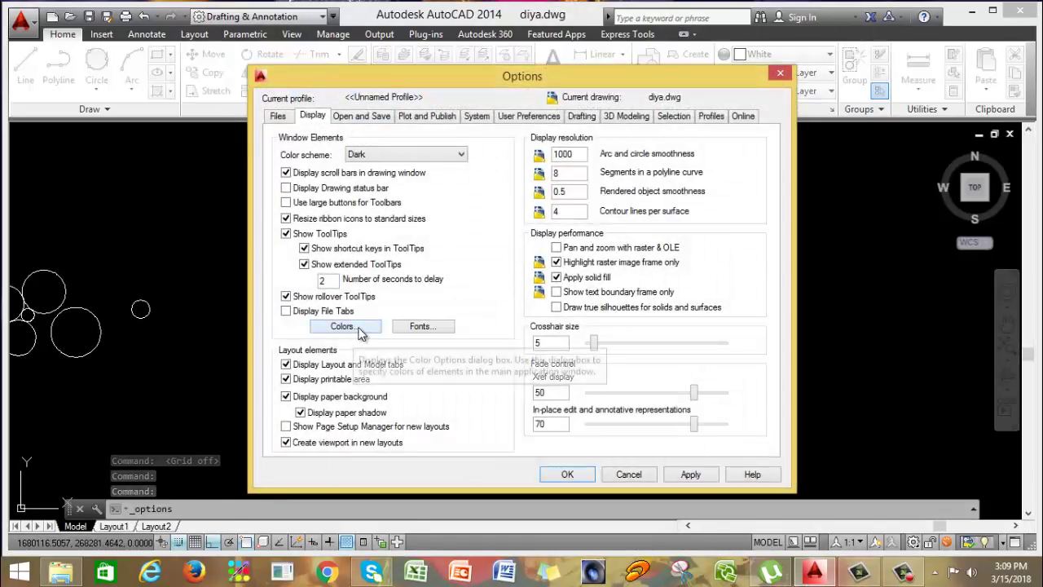
Set the model space uniform background colour to White and close Options.
left_click(354, 332)
left_click(710, 124)
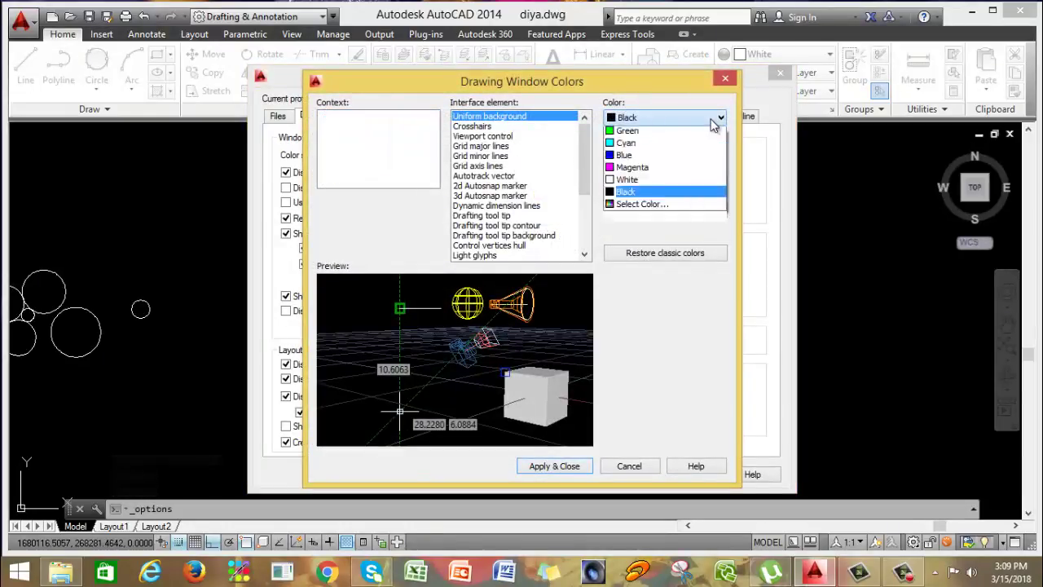
left_click(620, 210)
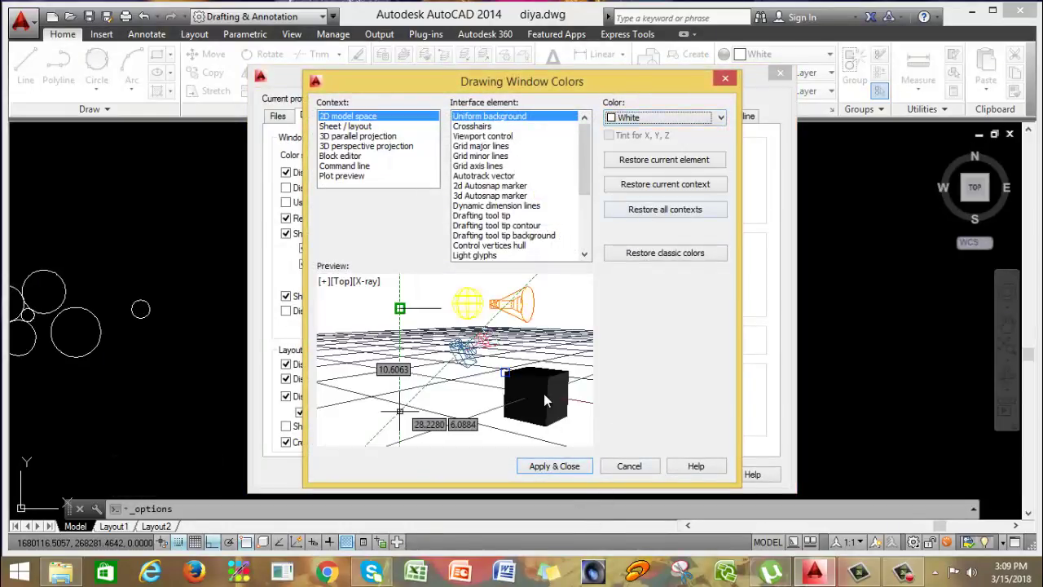
left_click(557, 469)
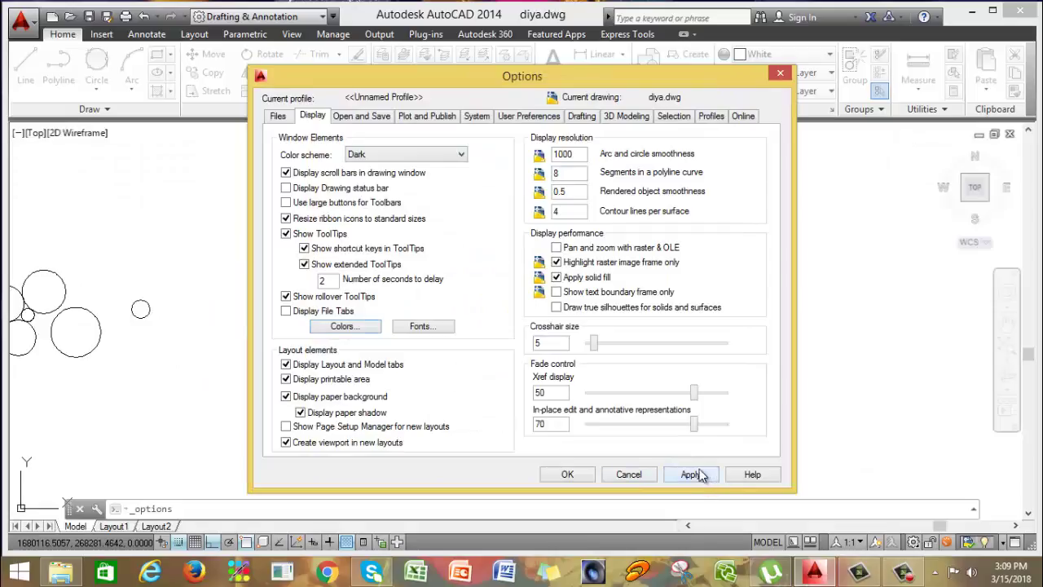
left_click(565, 475)
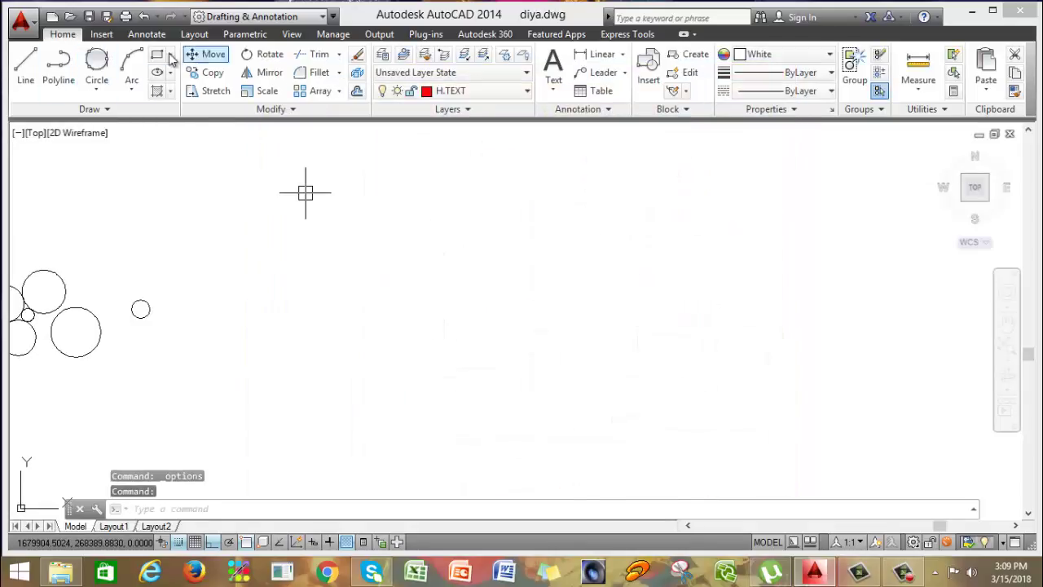
Draw a rectangle to the right of the circles by picking two opposite corners.
left_click(158, 54)
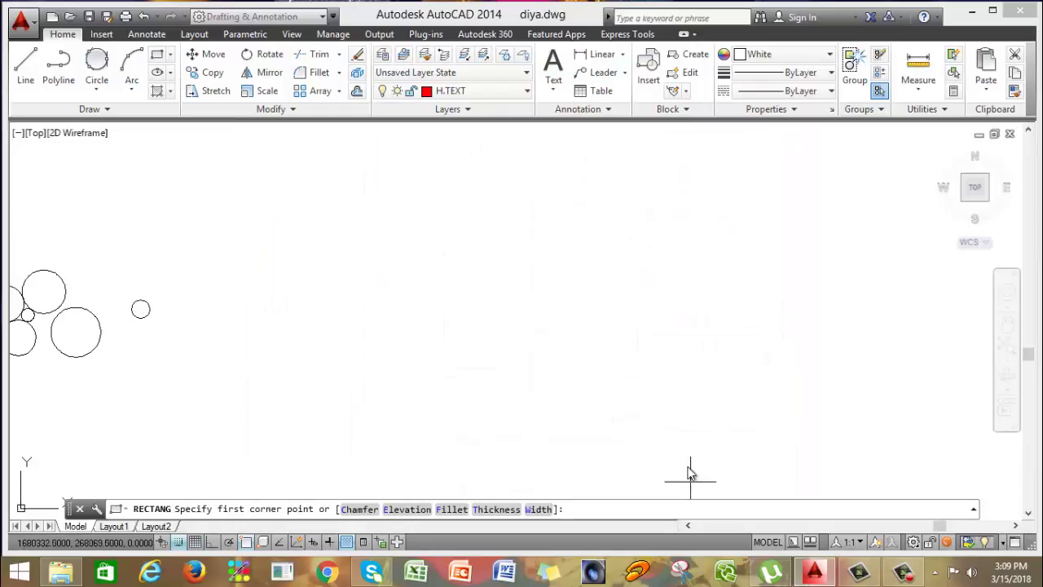
left_click(335, 210)
left_click(617, 359)
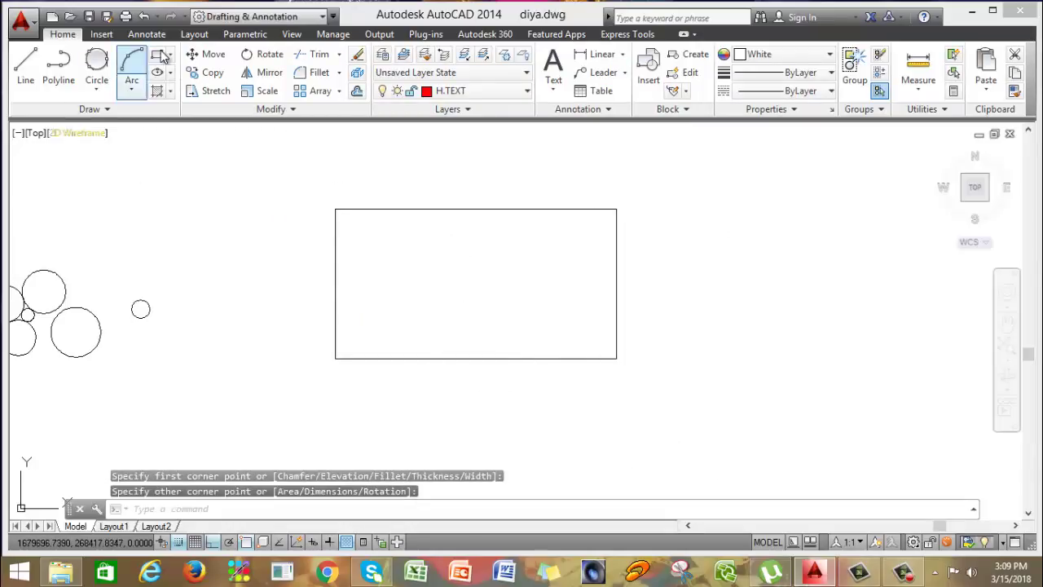
Draw a 2-Point circle overlapping the rectangle's lower-right corner, then zoom and pan to view it.
left_click(97, 93)
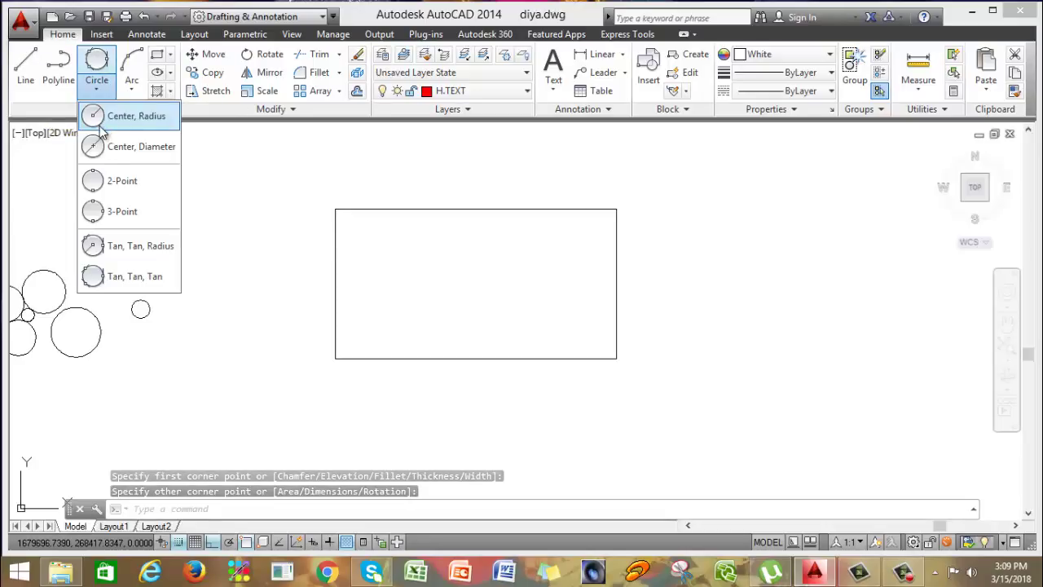
left_click(116, 181)
left_click(562, 324)
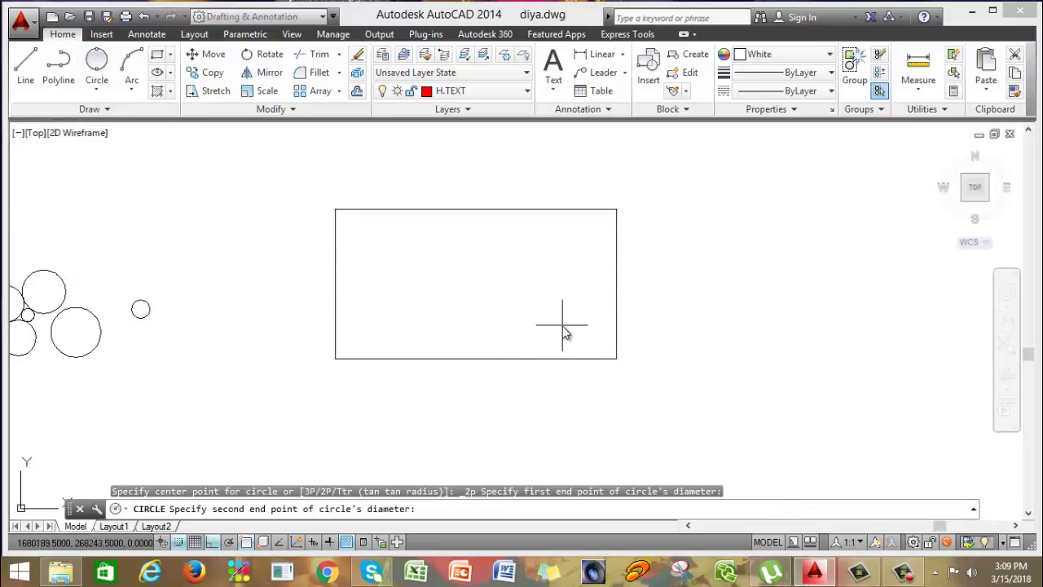
left_click(714, 355)
scroll(519, 342, "down", 5)
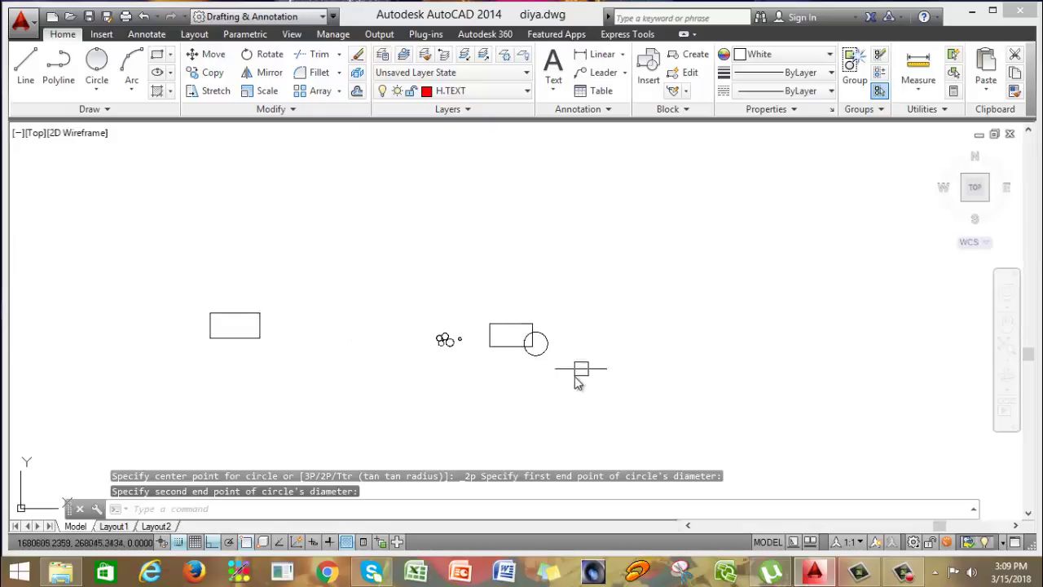
scroll(514, 324, "up", 3)
scroll(516, 319, "up", 2)
middle_click_drag(611, 423, 577, 327)
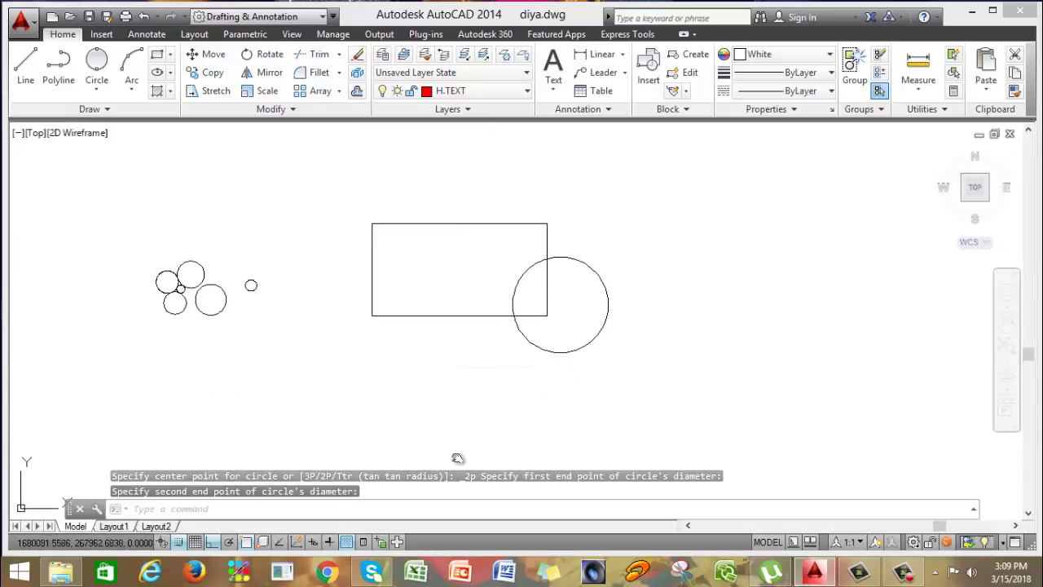